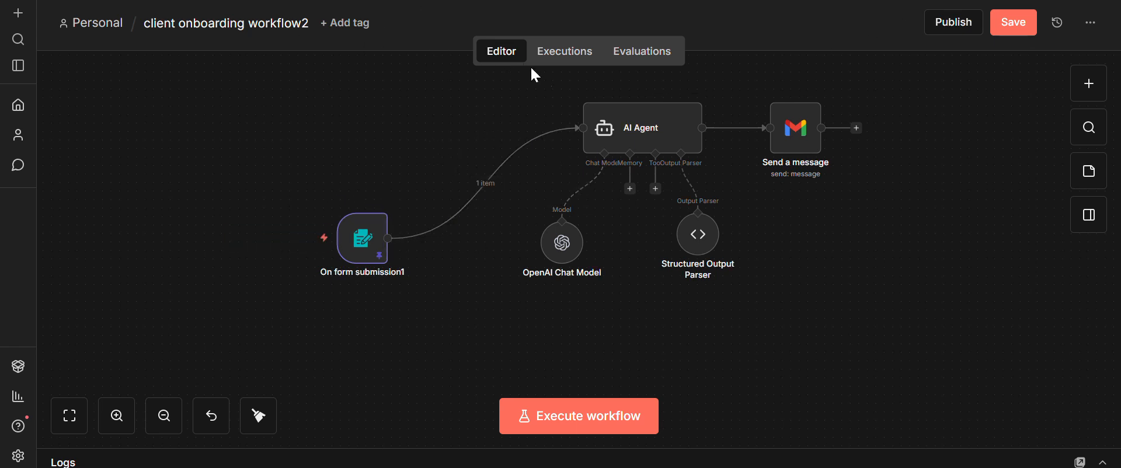
Step: Inspect the form settings and pinned submission data of the On form submission1 trigger
{"action": "mouse_move", "coordinate": [375, 237]}
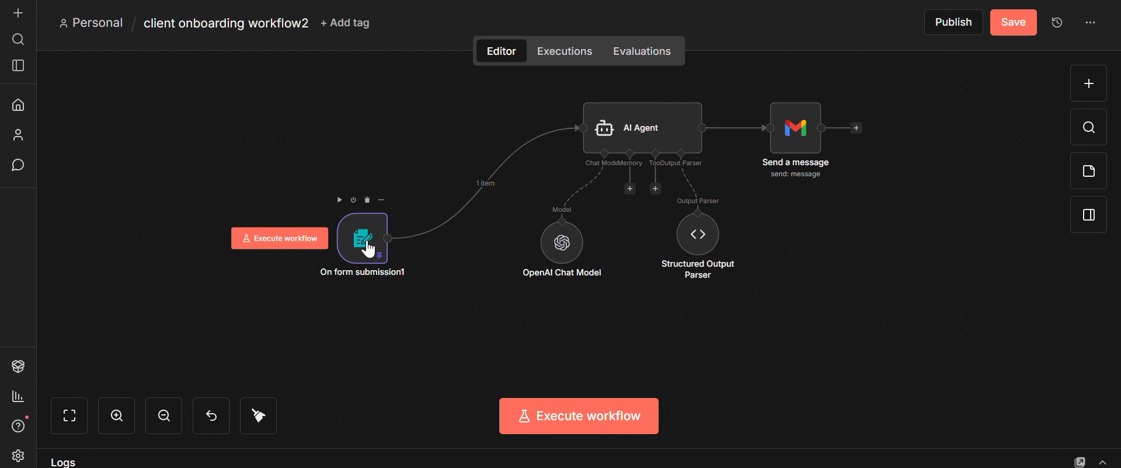
{"action": "left_click", "coordinate": [369, 242]}
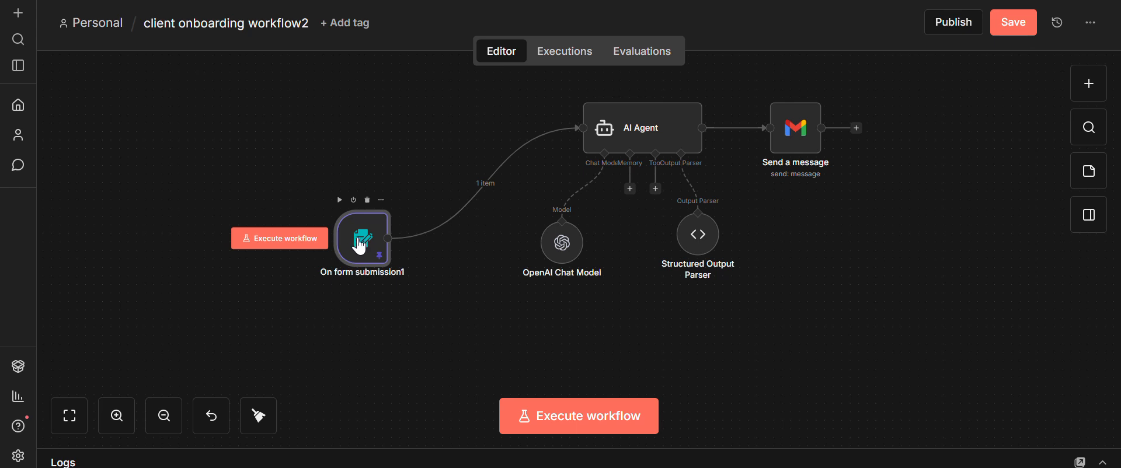
{"action": "double_click", "coordinate": [360, 246]}
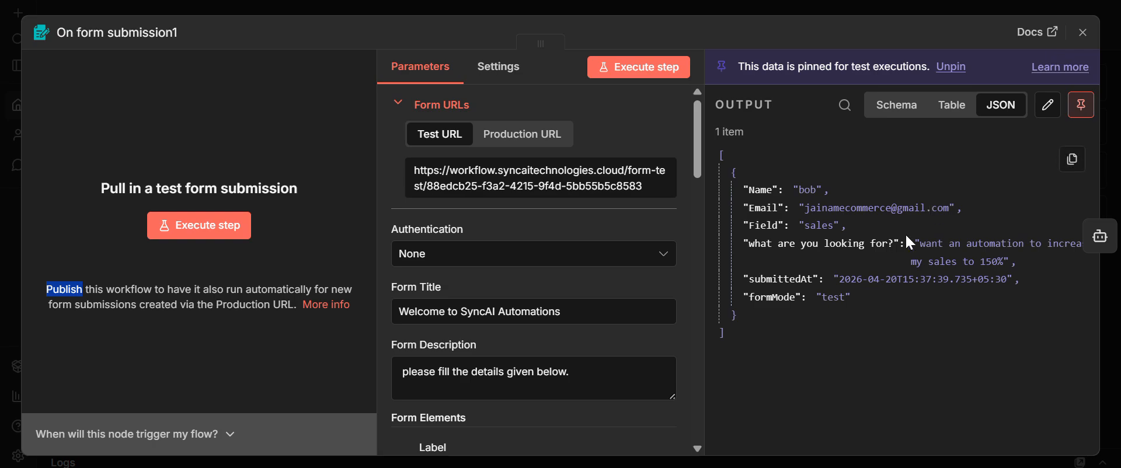
{"action": "left_click", "coordinate": [1082, 32]}
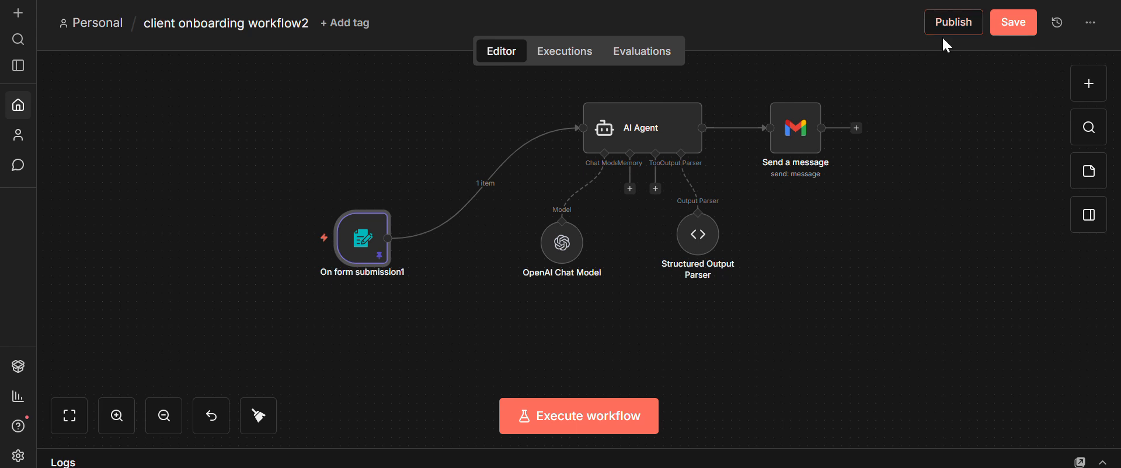
{"action": "mouse_move", "coordinate": [374, 243]}
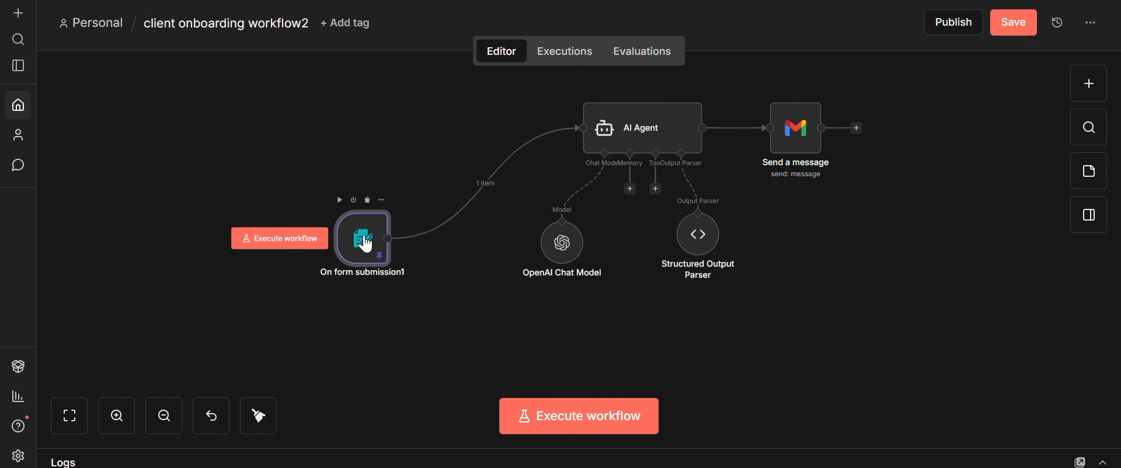
{"action": "double_click", "coordinate": [366, 244]}
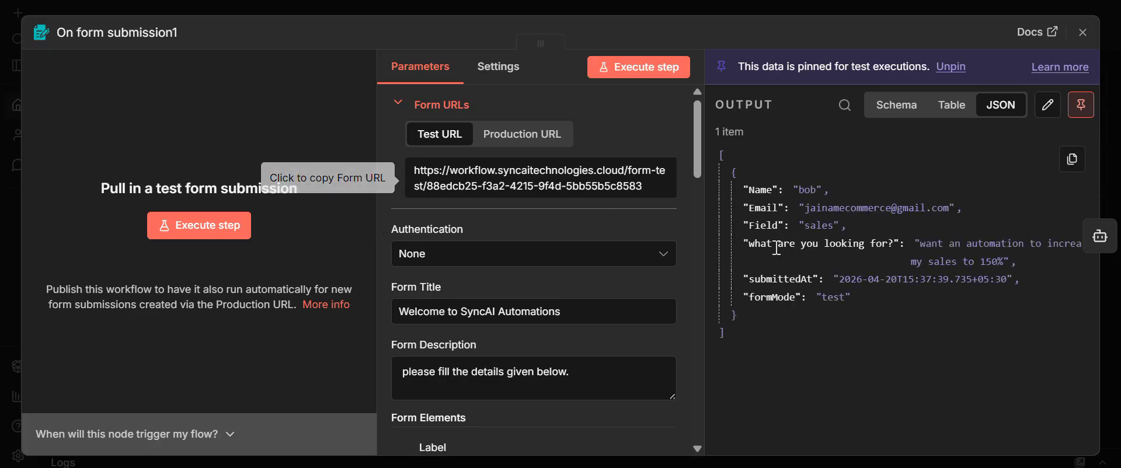
{"action": "left_click_drag", "start_coordinate": [733, 182], "coordinate": [965, 259]}
{"action": "left_click", "coordinate": [1054, 298]}
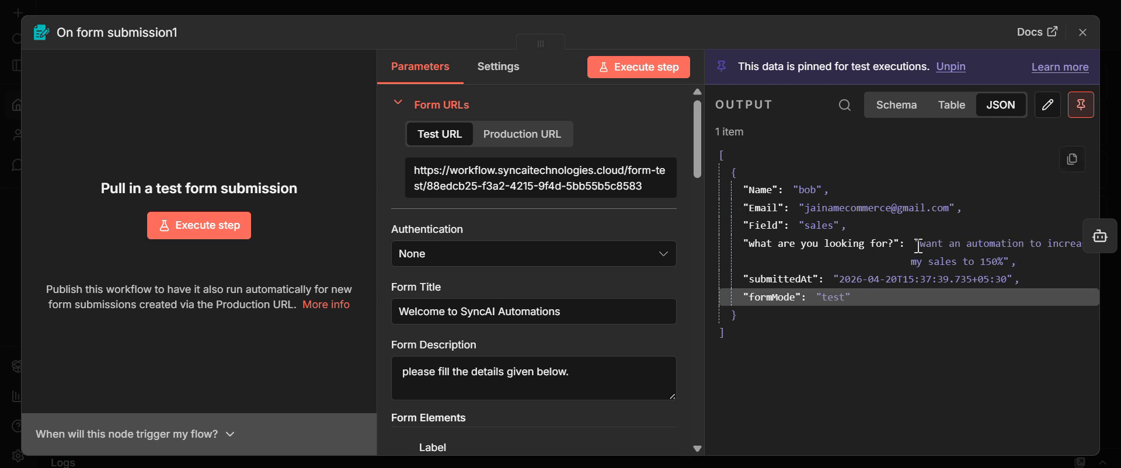
{"action": "left_click", "coordinate": [1081, 34]}
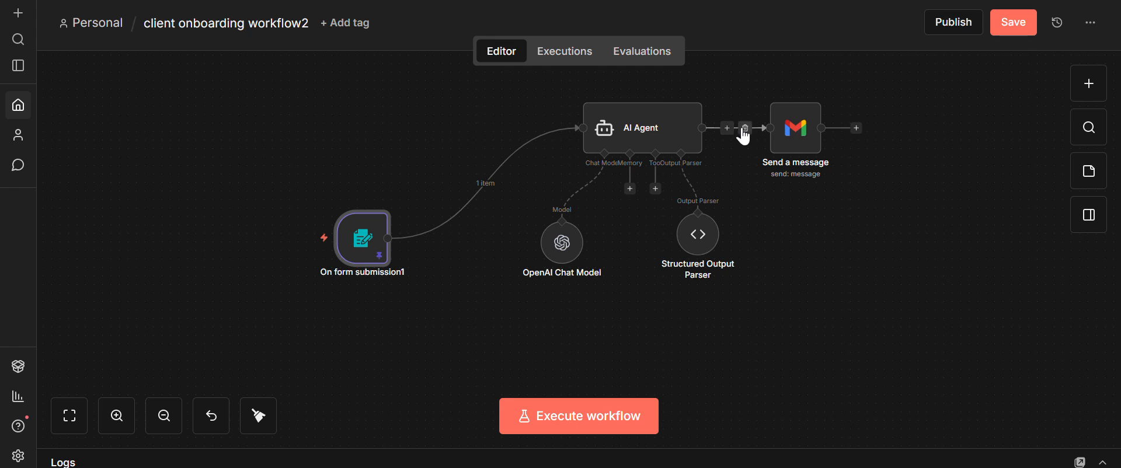
Step: Disconnect the Send a message node from the AI Agent, move it aside and add a Wait node after the agent
{"action": "left_click", "coordinate": [743, 130]}
{"action": "left_click_drag", "start_coordinate": [786, 136], "coordinate": [863, 120]}
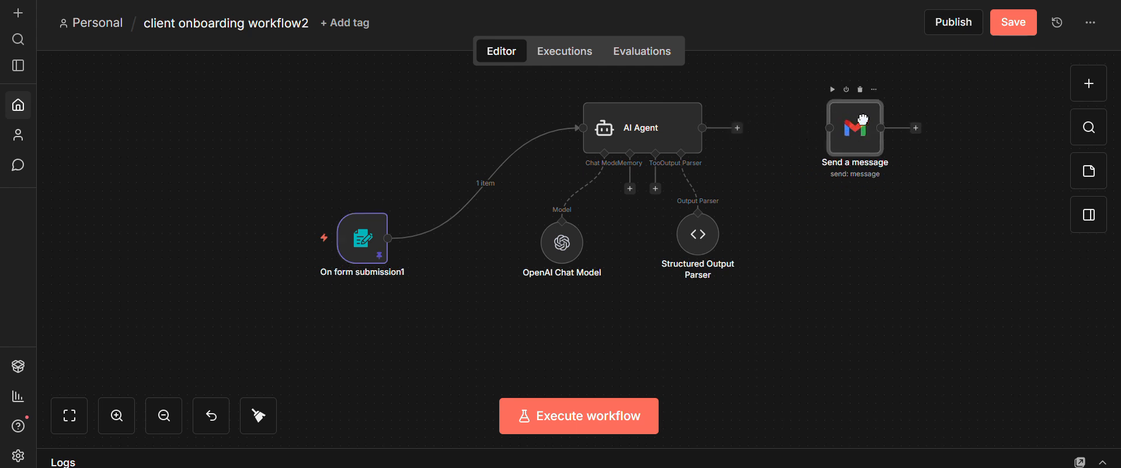
{"action": "left_click", "coordinate": [739, 129]}
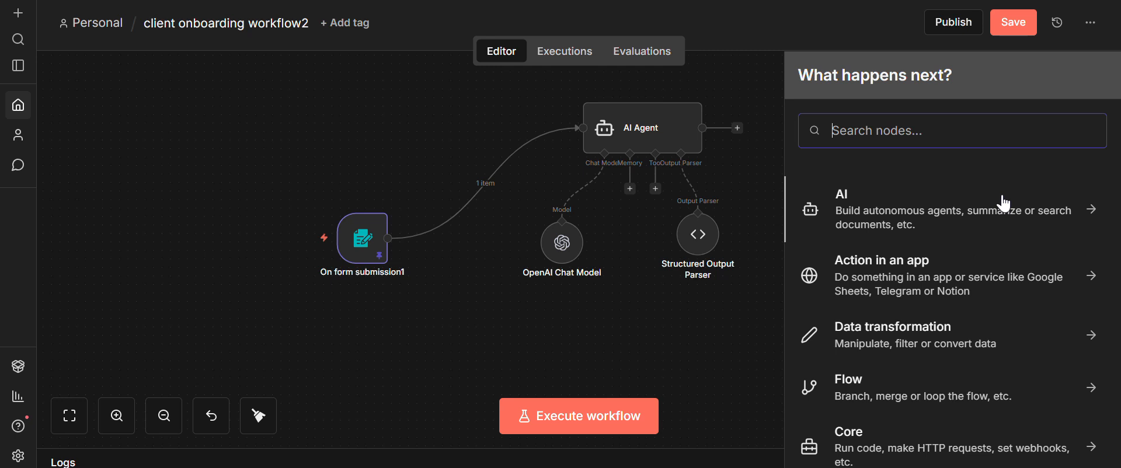
{"action": "type", "text": "wait"}
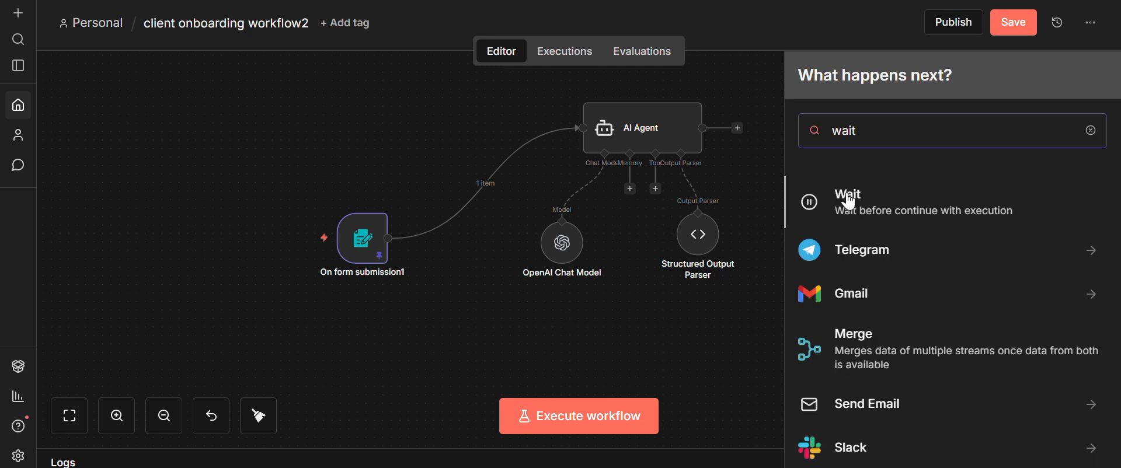
{"action": "left_click", "coordinate": [931, 205]}
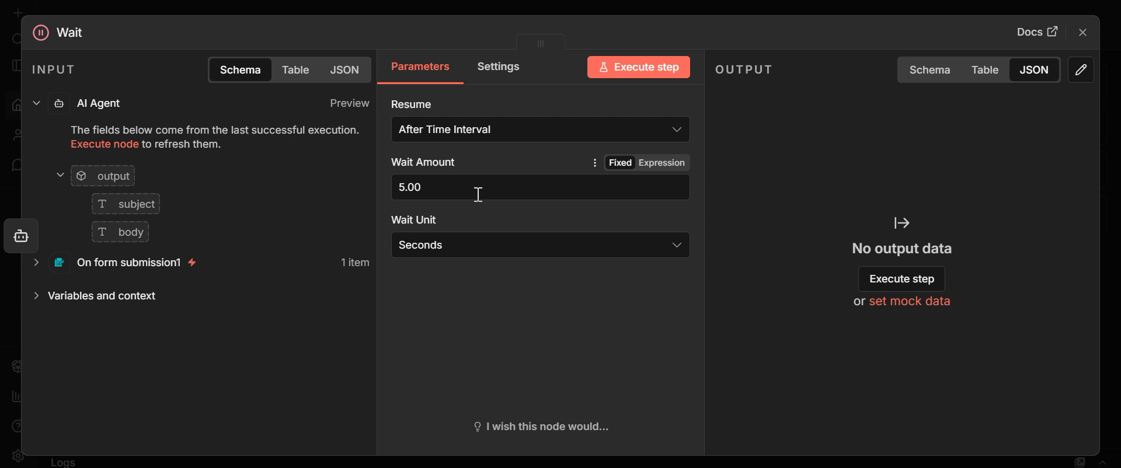
Step: Set the Wait node's unit to Minutes and move the Send a message node clear of it as the following step
{"action": "left_click", "coordinate": [575, 243]}
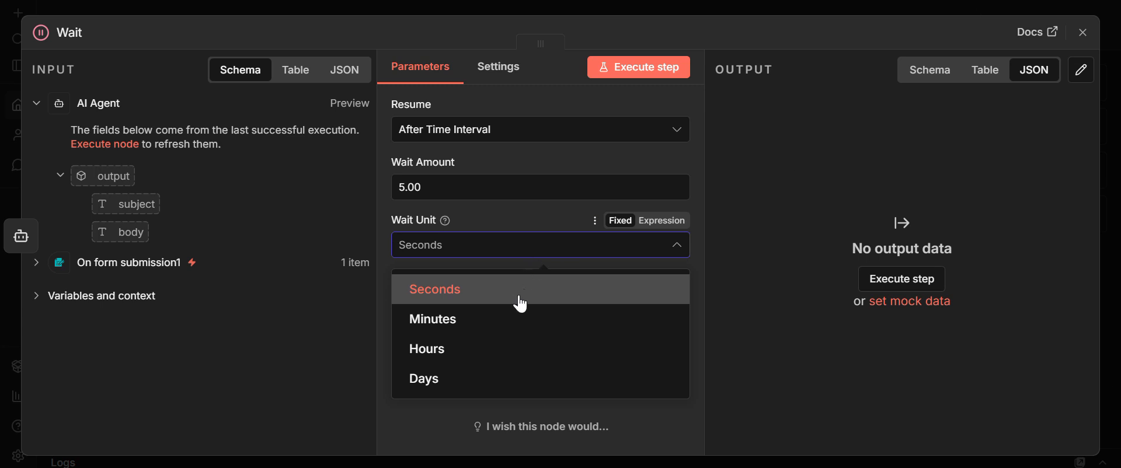
{"action": "left_click", "coordinate": [506, 332]}
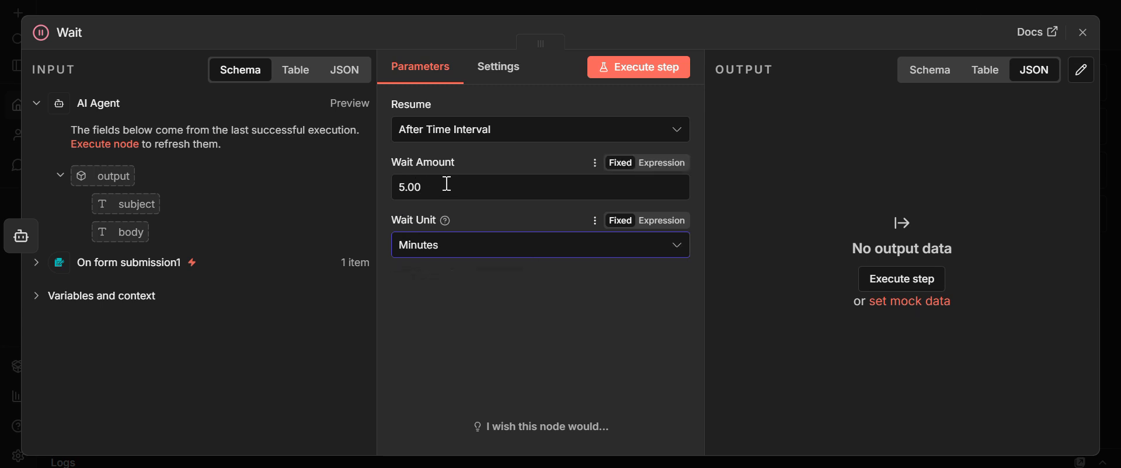
{"action": "left_click", "coordinate": [1082, 32]}
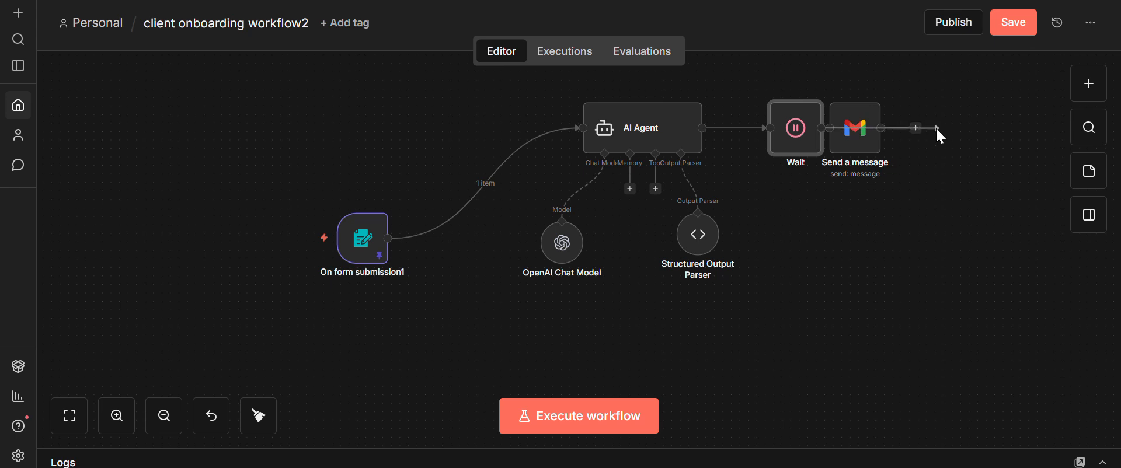
{"action": "left_click_drag", "start_coordinate": [855, 124], "coordinate": [898, 123]}
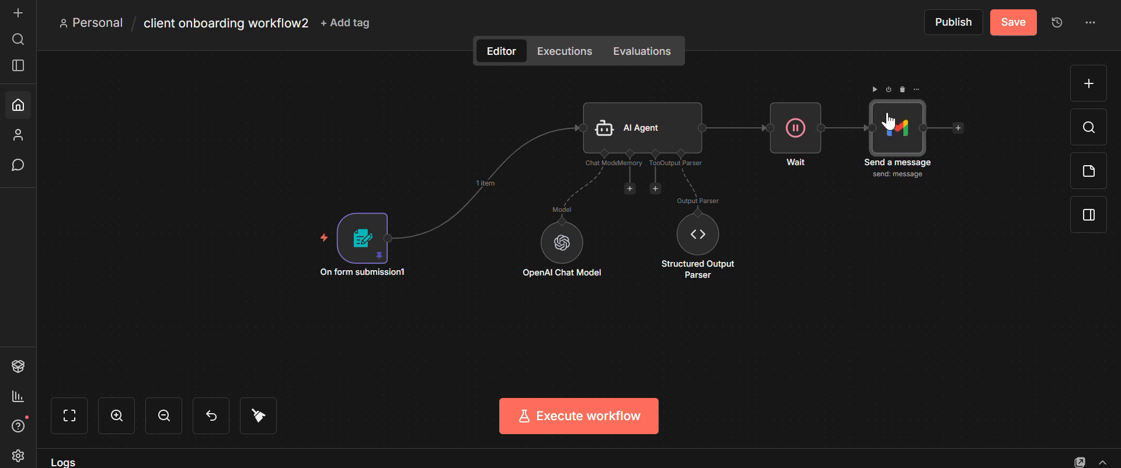
Step: Delete the Wait node and move the Send a message node closer to the AI Agent
{"action": "left_click", "coordinate": [820, 147]}
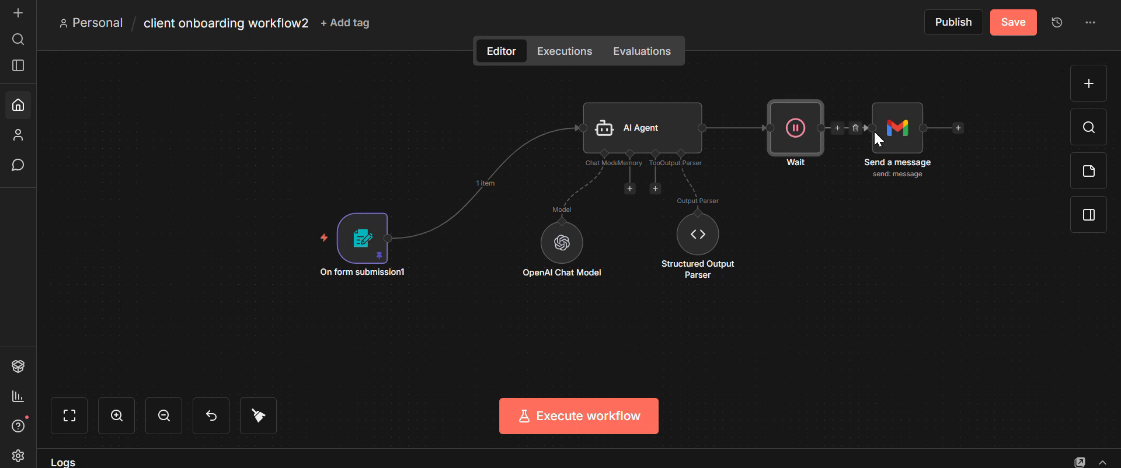
{"action": "key", "text": "Delete"}
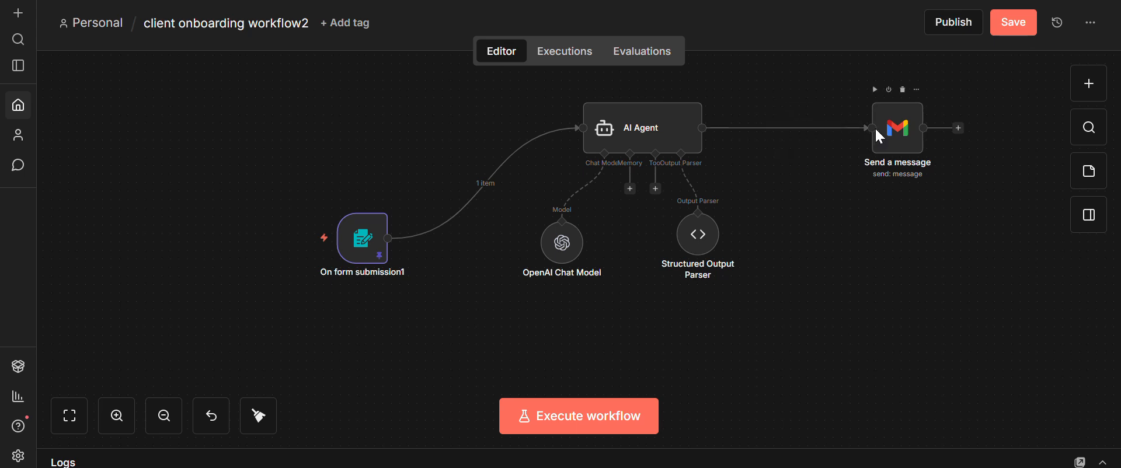
{"action": "left_click_drag", "start_coordinate": [893, 134], "coordinate": [825, 134]}
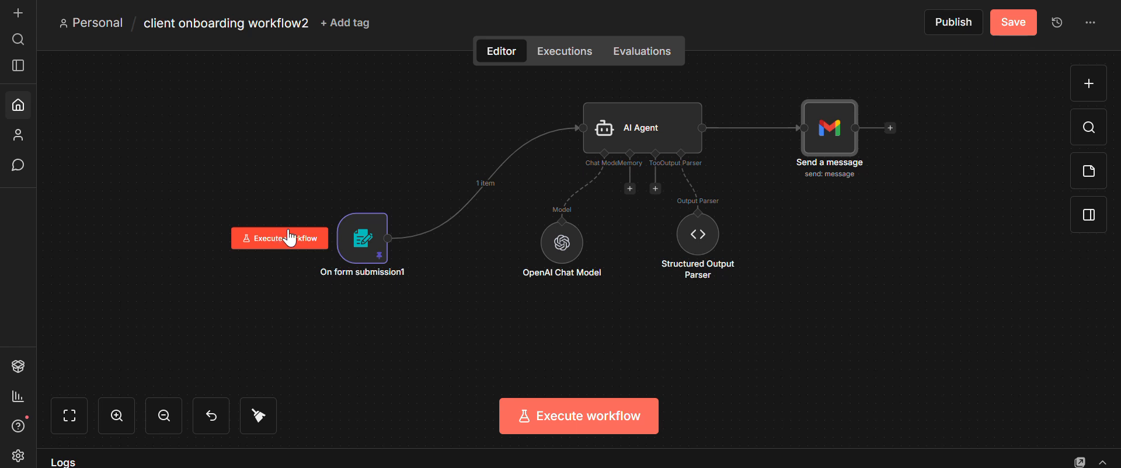
Step: Execute the workflow from the On form submission1 trigger using its pinned test data
{"action": "left_click", "coordinate": [295, 240]}
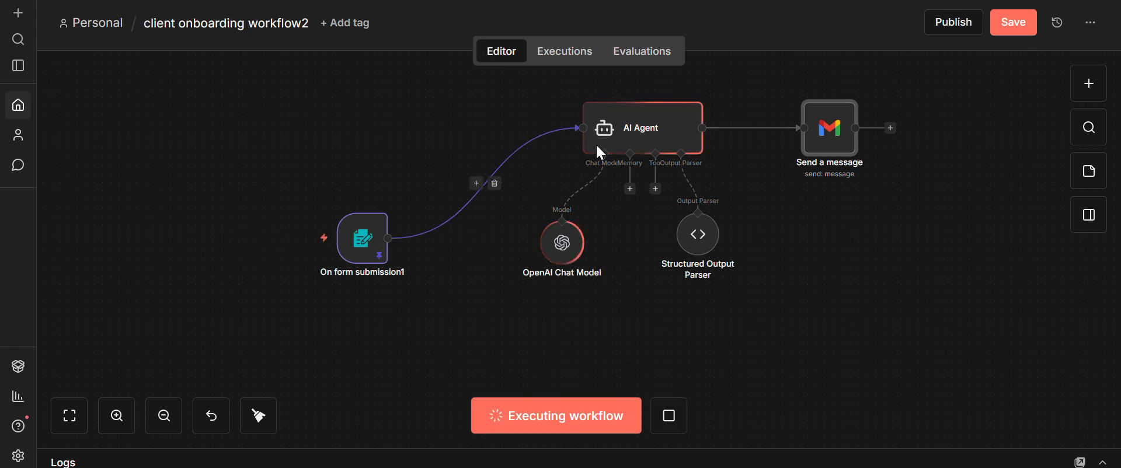
{"action": "mouse_move", "coordinate": [563, 256]}
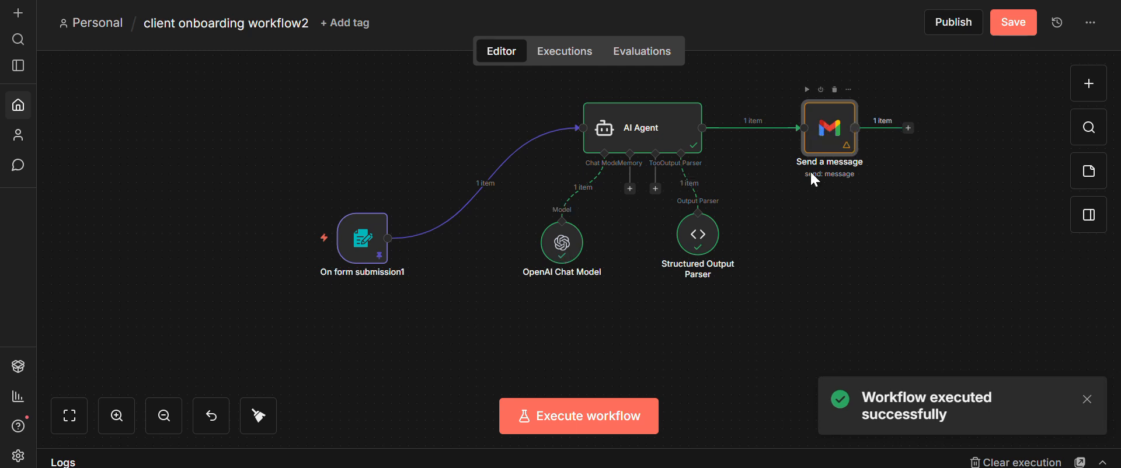
{"action": "mouse_move", "coordinate": [833, 139]}
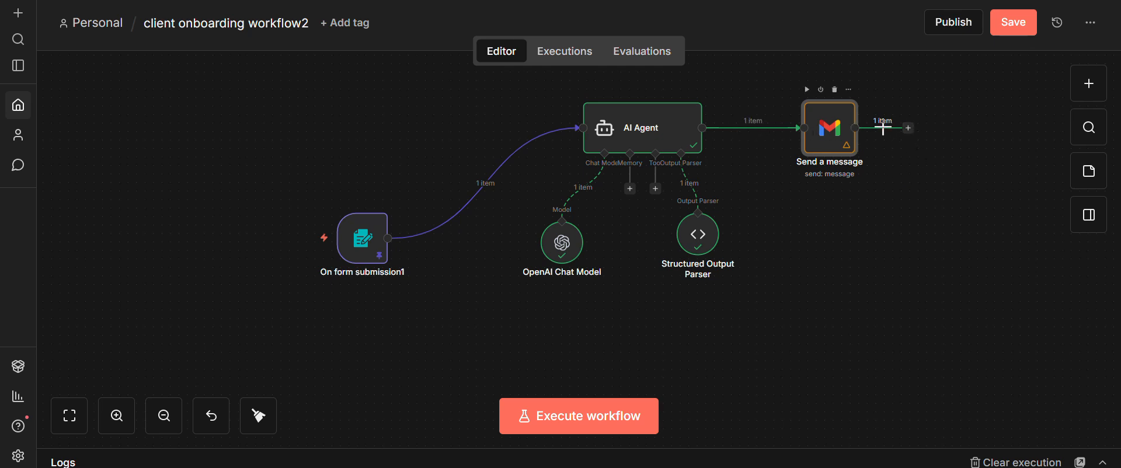
Step: Switch to the Gmail inbox, refresh it and open the newest email, the one about supporting sales goals
{"action": "key", "text": "alt+Tab"}
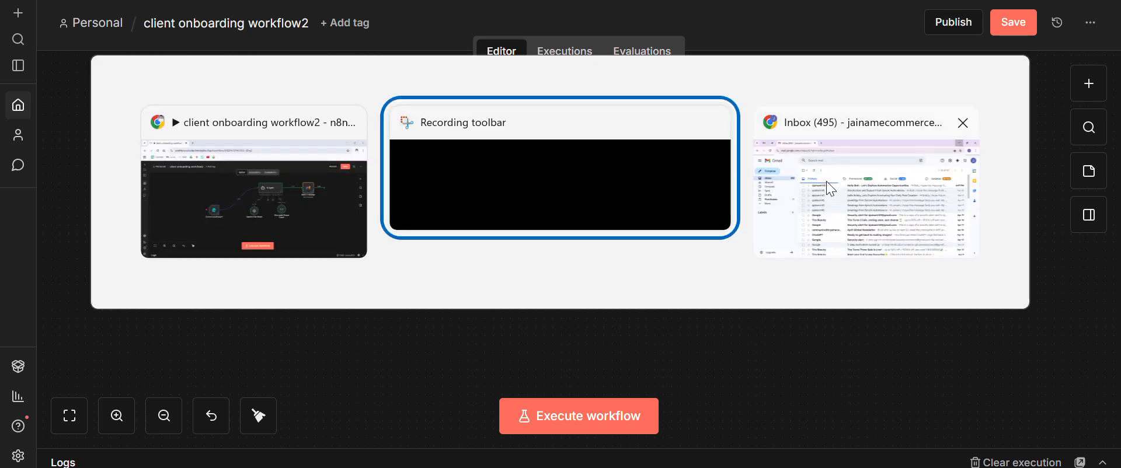
{"action": "left_click", "coordinate": [826, 181]}
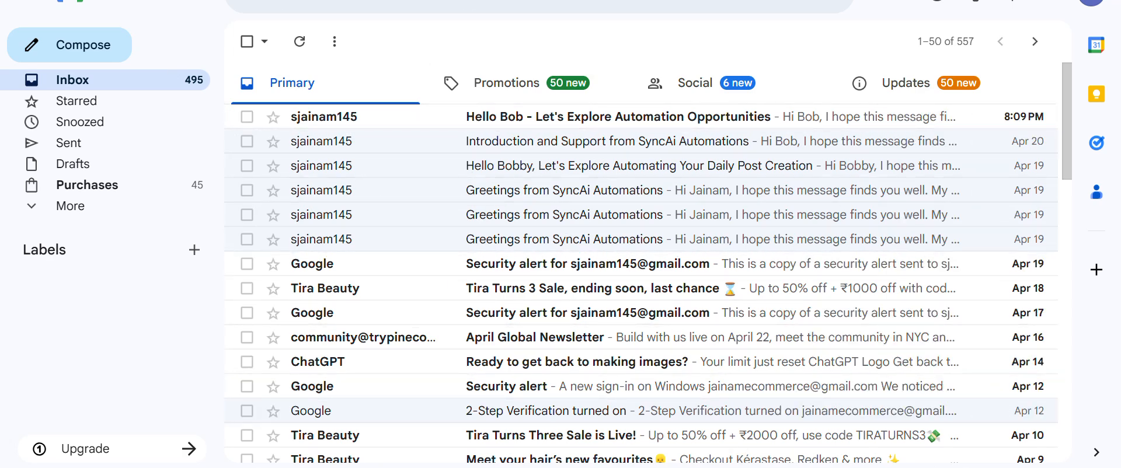
{"action": "key", "text": "ctrl+r"}
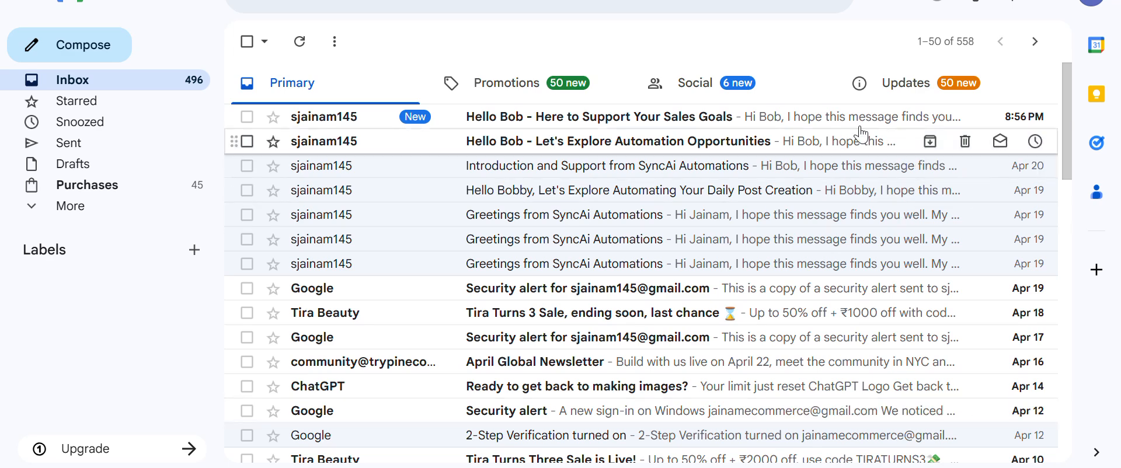
{"action": "left_click", "coordinate": [699, 115]}
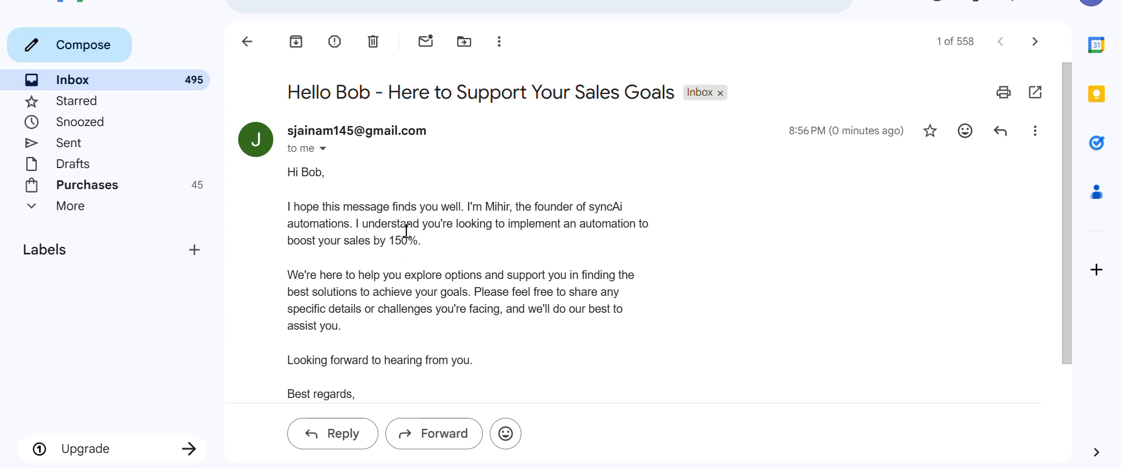
Step: Read the generated email, checking the sentence about the client's request and the closing signature
{"action": "left_click_drag", "start_coordinate": [293, 224], "coordinate": [451, 256]}
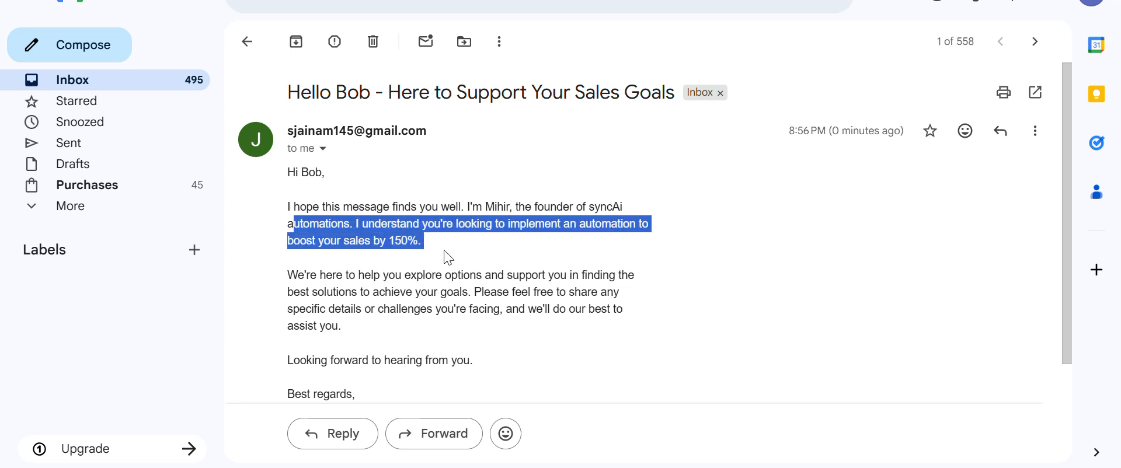
{"action": "left_click", "coordinate": [490, 252]}
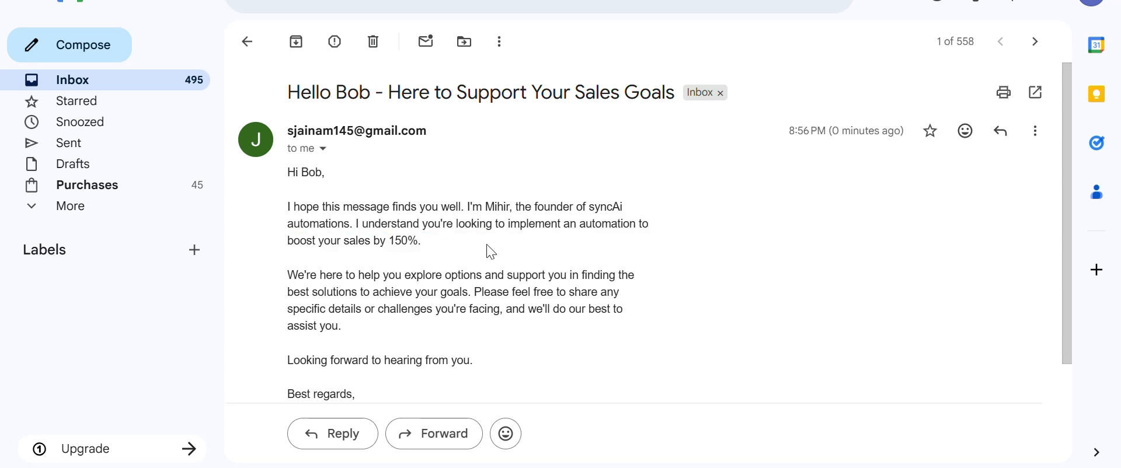
{"action": "scroll", "coordinate": [317, 277], "scroll_direction": "down", "scroll_amount": 3}
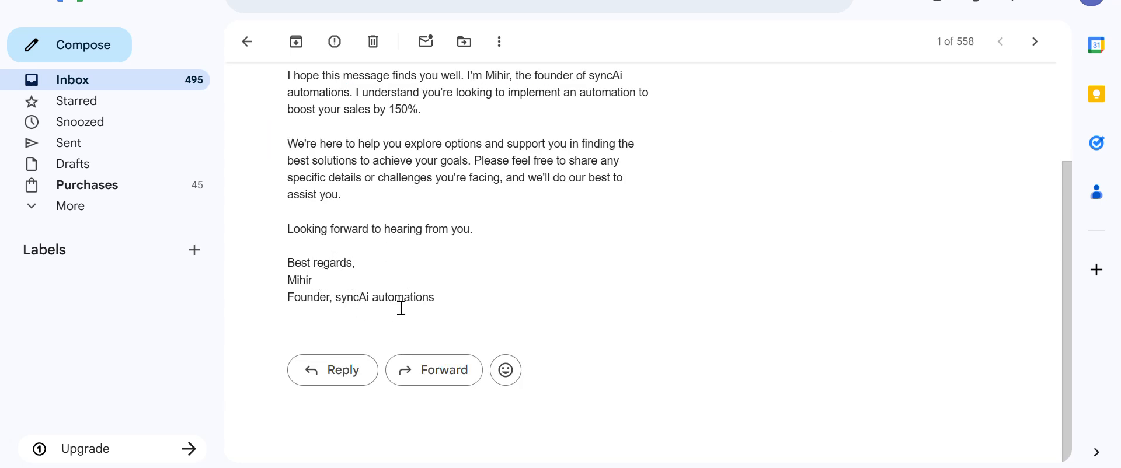
{"action": "scroll", "coordinate": [400, 208], "scroll_direction": "up", "scroll_amount": 1}
{"action": "scroll", "coordinate": [403, 211], "scroll_direction": "up", "scroll_amount": 4}
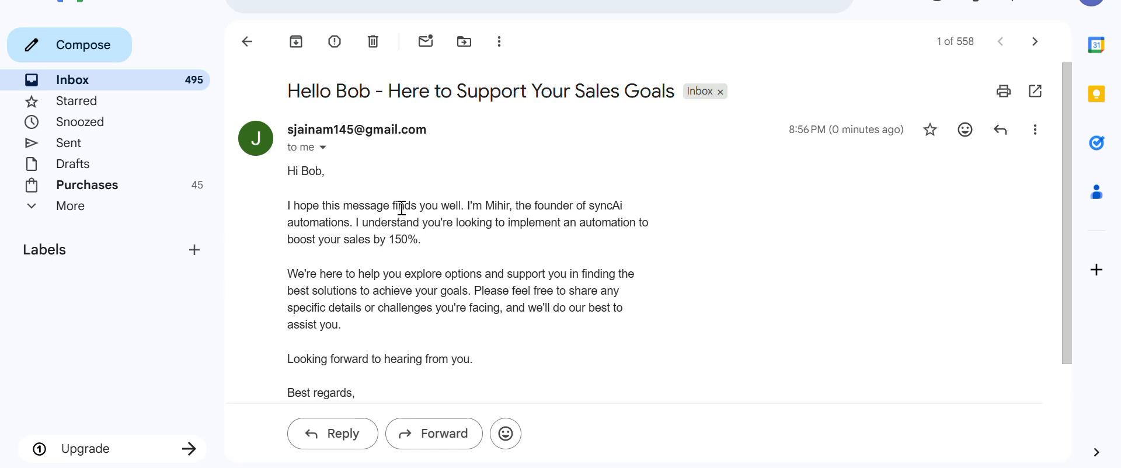
{"action": "scroll", "coordinate": [401, 209], "scroll_direction": "down", "scroll_amount": 3}
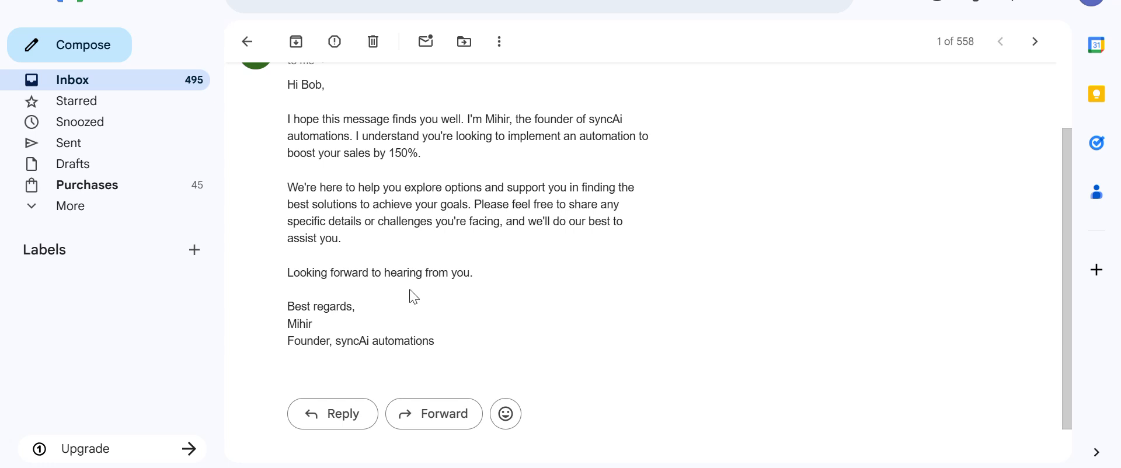
{"action": "scroll", "coordinate": [403, 339], "scroll_direction": "up", "scroll_amount": 2}
{"action": "scroll", "coordinate": [375, 366], "scroll_direction": "down", "scroll_amount": 3}
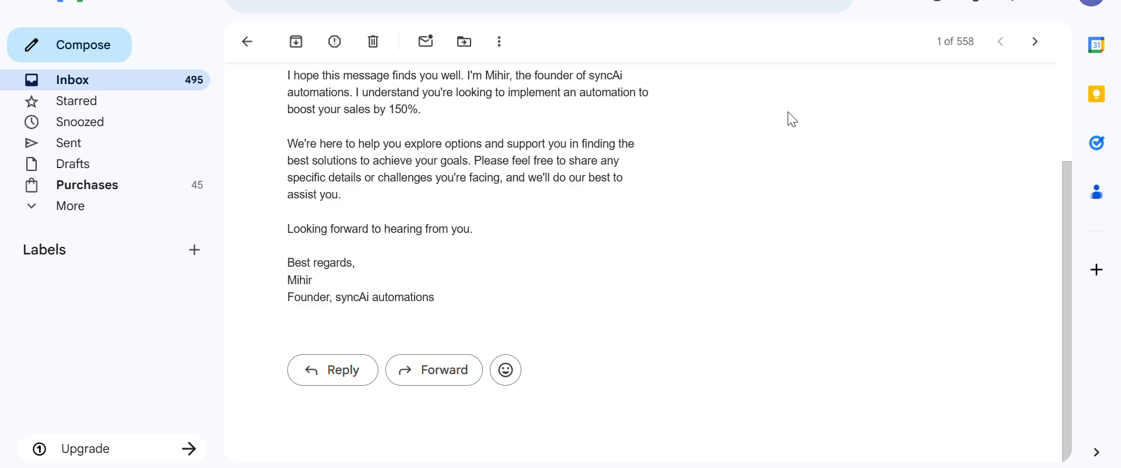
Step: Switch back to the n8n workflow and add a second AI Agent node branching from the On form submission1 trigger
{"action": "key", "text": "alt+Tab"}
{"action": "scroll", "coordinate": [479, 279], "scroll_direction": "down", "scroll_amount": 1}
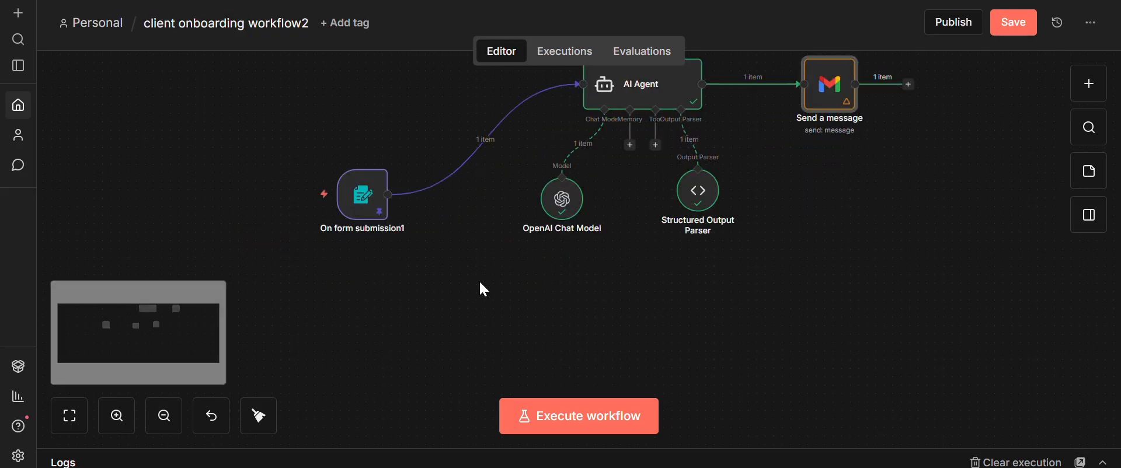
{"action": "scroll", "coordinate": [642, 295], "scroll_direction": "down", "scroll_amount": 2}
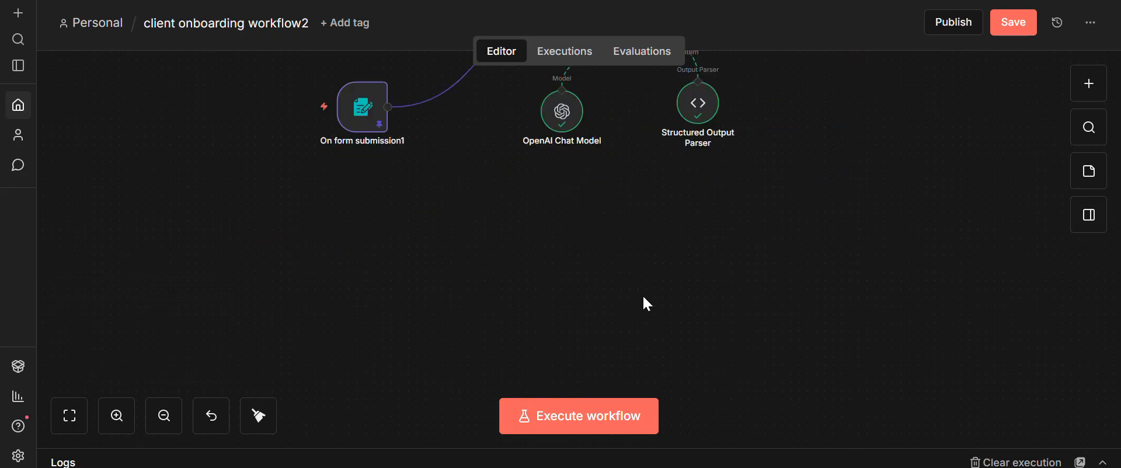
{"action": "left_click", "coordinate": [387, 107]}
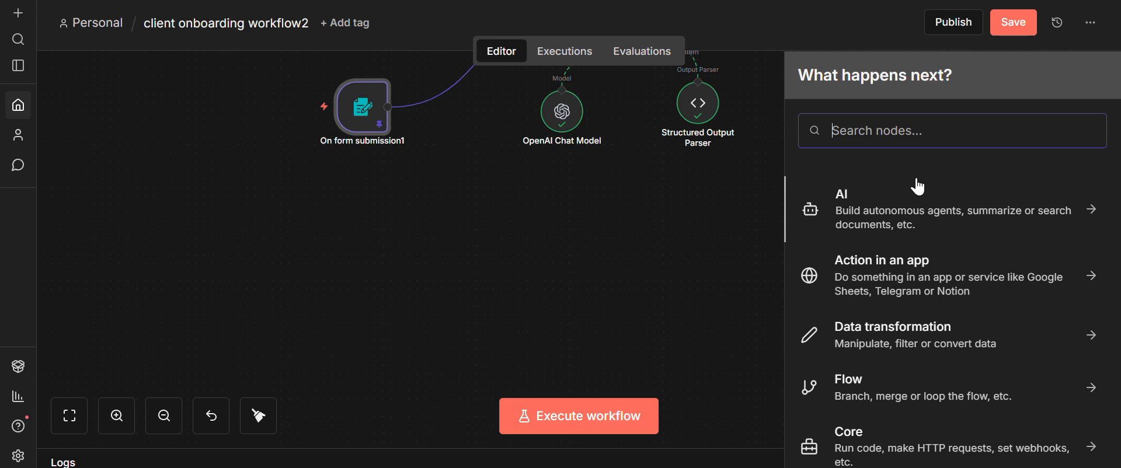
{"action": "type", "text": "ai"}
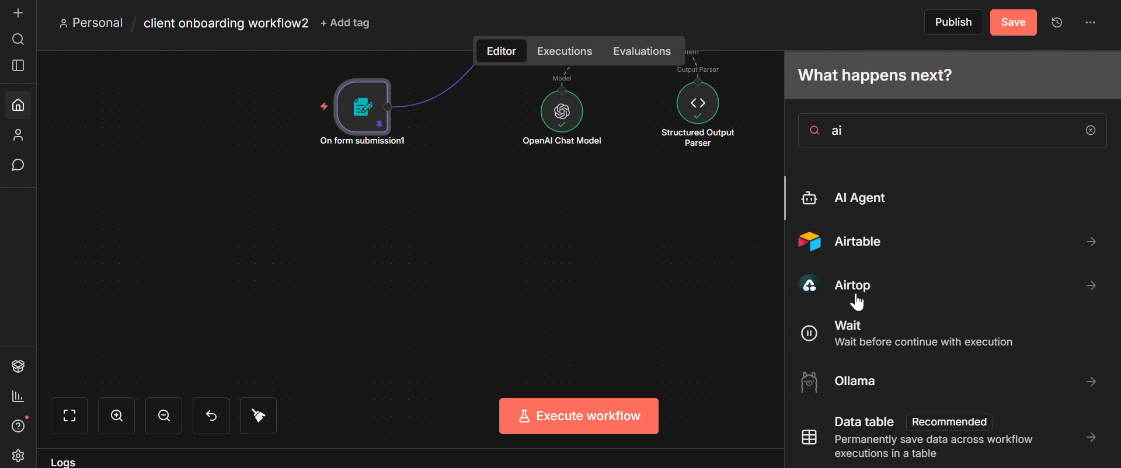
{"action": "key", "text": "Return"}
Step: Set the new agent's prompt source to Define below and open its user message in the expanded expression editor, emptied of text
{"action": "left_click", "coordinate": [538, 206]}
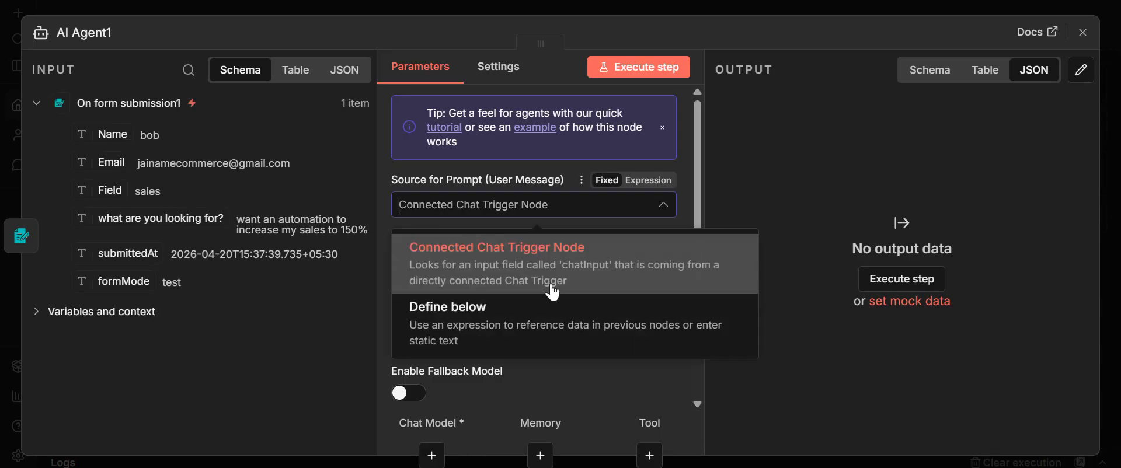
{"action": "left_click", "coordinate": [532, 327]}
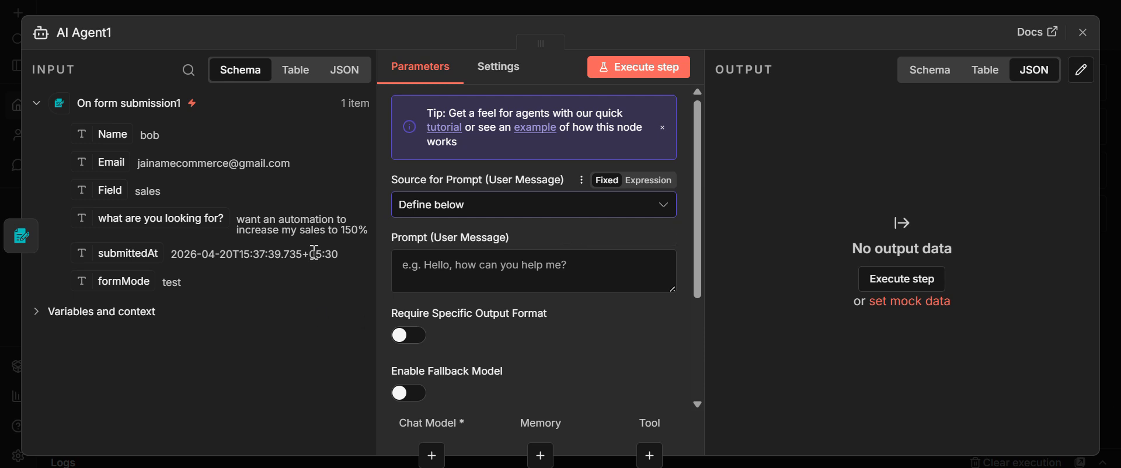
{"action": "left_click", "coordinate": [471, 272]}
{"action": "type", "text": "na"}
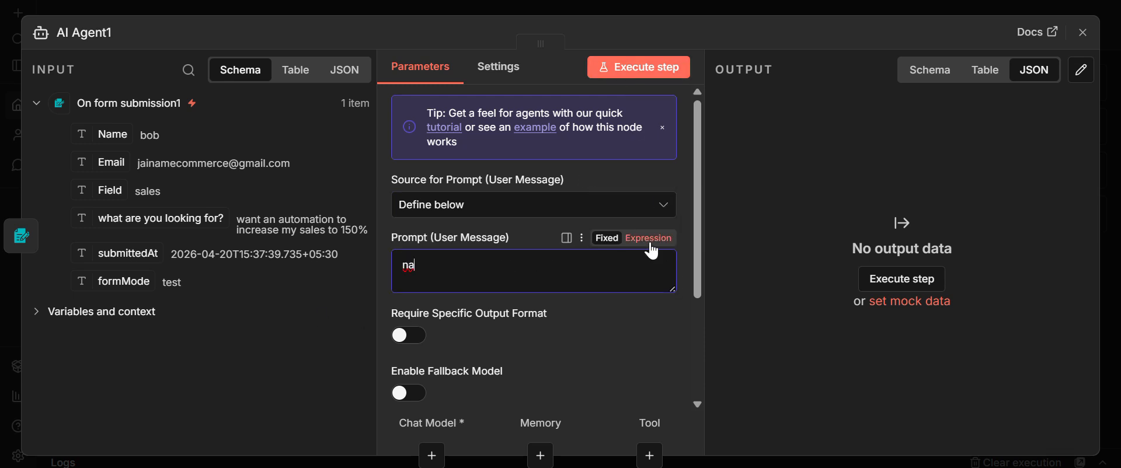
{"action": "left_click", "coordinate": [674, 285]}
{"action": "left_click", "coordinate": [672, 281]}
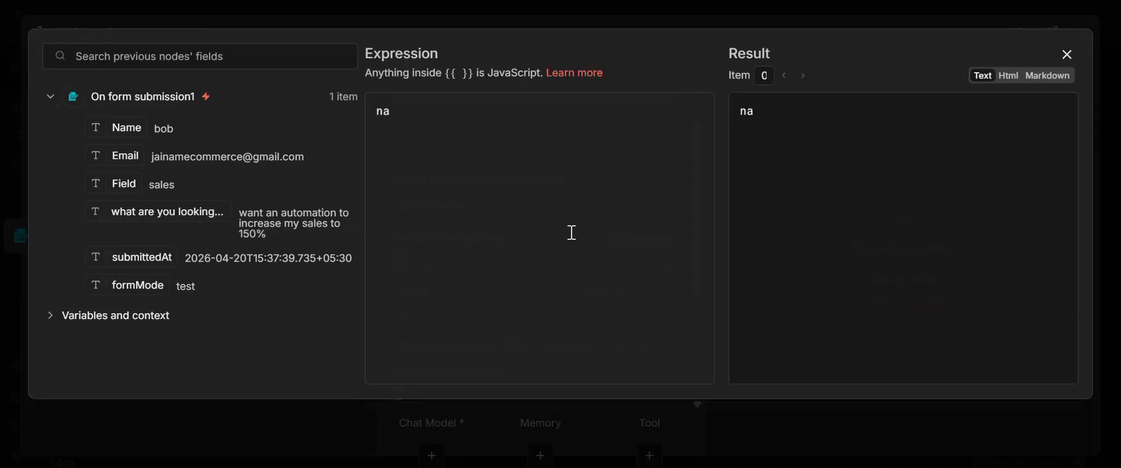
{"action": "left_click", "coordinate": [403, 106]}
{"action": "key", "text": "BackSpace"}
{"action": "key", "text": "BackSpace"}
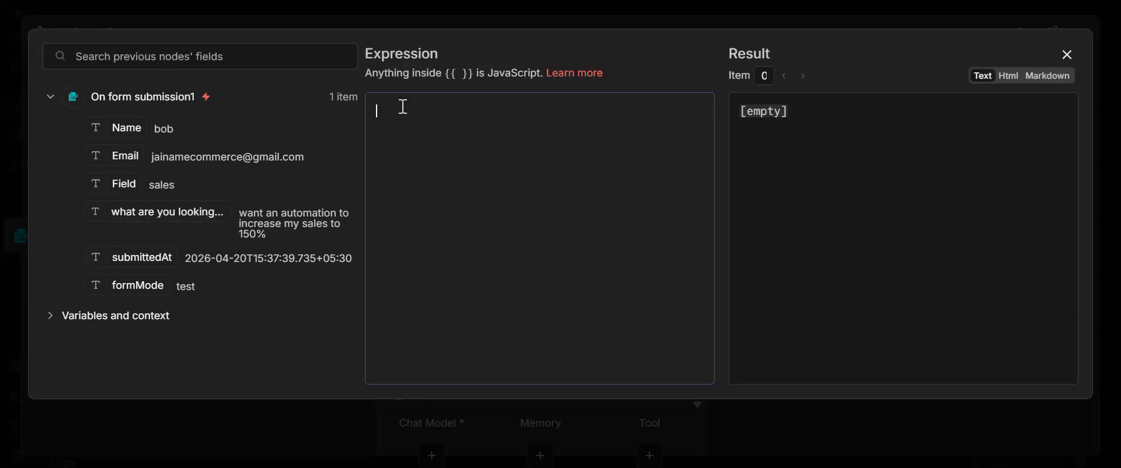
Step: Write "Name of client-" in the prompt, followed by the form's Name field as {{ $json.Name }}
{"action": "type", "text": "Name "}
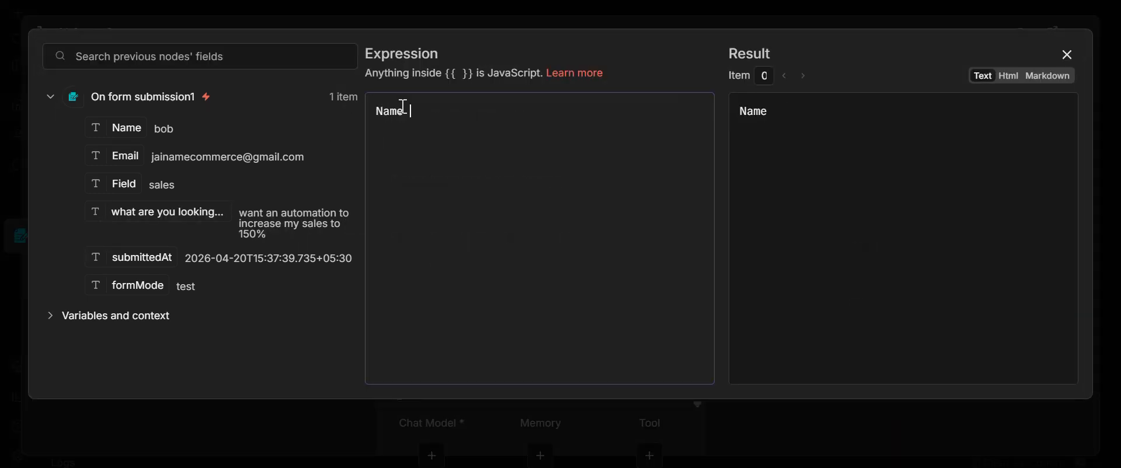
{"action": "type", "text": "of client"}
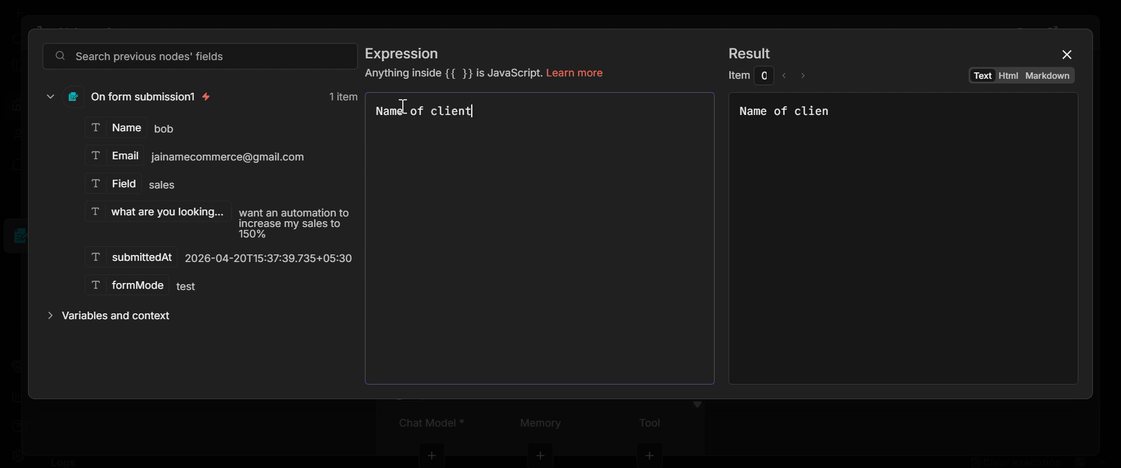
{"action": "type", "text": "-"}
{"action": "left_click_drag", "start_coordinate": [122, 131], "coordinate": [529, 109]}
Step: Add the label "Email of client-" to the prompt, separated from the name line by a blank line
{"action": "key", "text": "Return"}
{"action": "key", "text": "Return"}
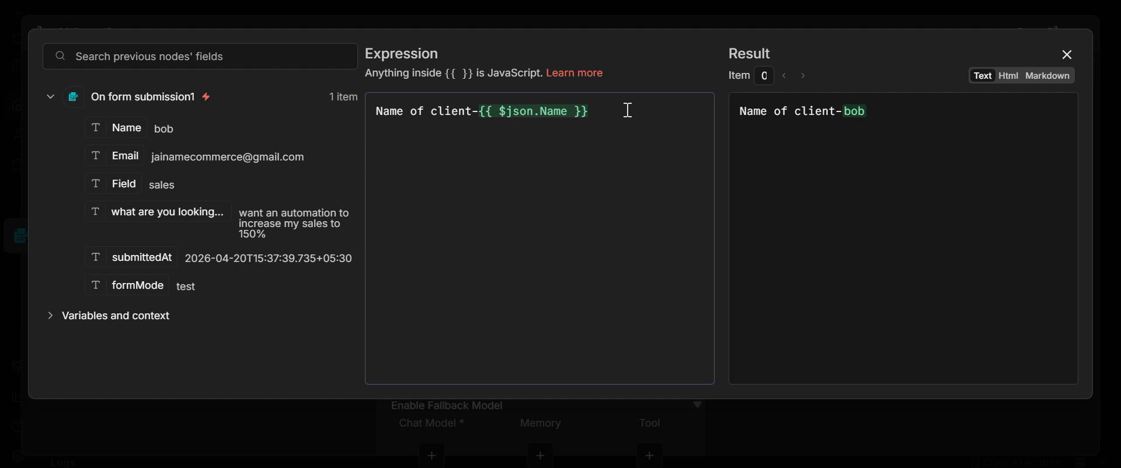
{"action": "type", "text": "Name"}
{"action": "key", "text": "BackSpace"}
{"action": "key", "text": "BackSpace"}
{"action": "key", "text": "BackSpace"}
{"action": "key", "text": "BackSpace"}
{"action": "type", "text": "Email 0"}
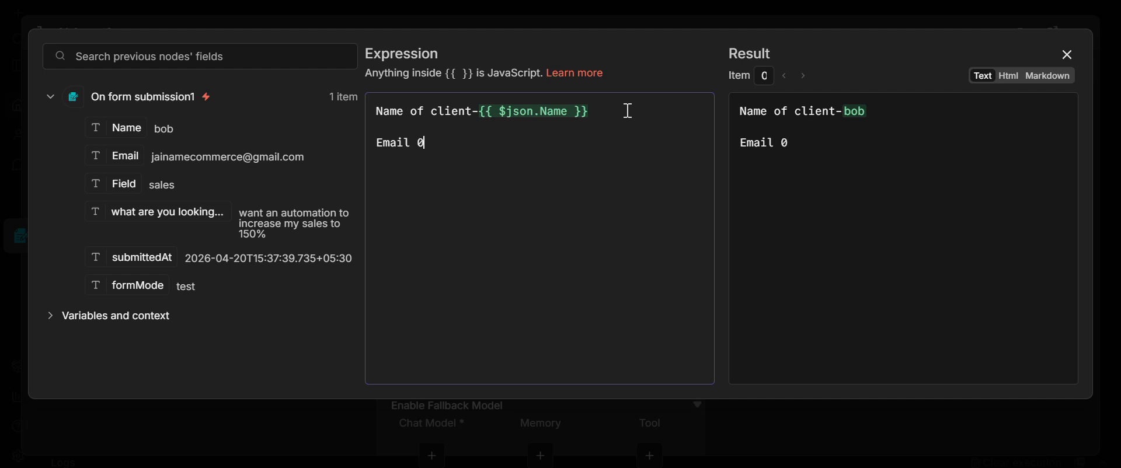
{"action": "key", "text": "BackSpace"}
{"action": "type", "text": "of clieny"}
{"action": "key", "text": "BackSpace"}
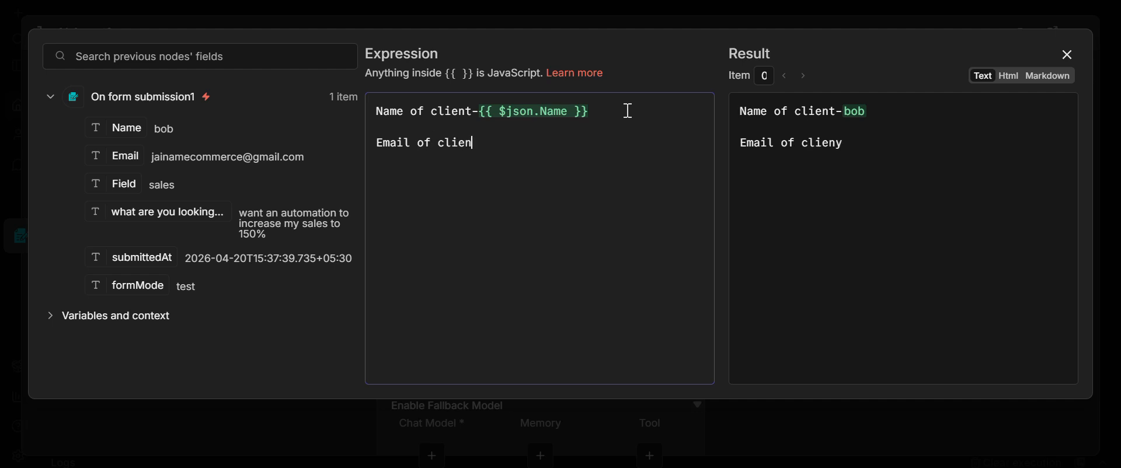
{"action": "type", "text": "t-"}
Step: Insert the form's Email field as {{ $json.Email }} directly after the "Email of client-" label
{"action": "left_click_drag", "start_coordinate": [142, 150], "coordinate": [510, 135]}
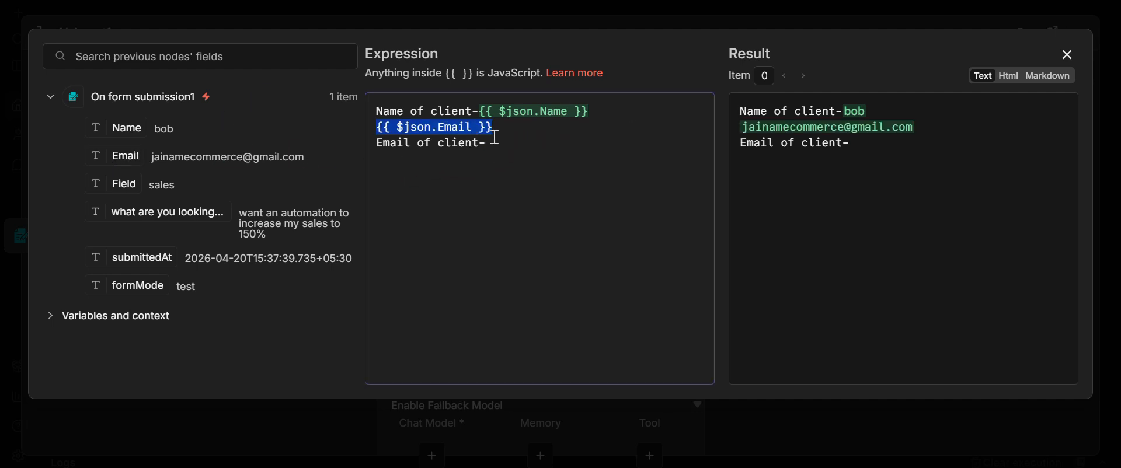
{"action": "key", "text": "ctrl+x"}
{"action": "left_click", "coordinate": [510, 147]}
{"action": "key", "text": "ctrl+v"}
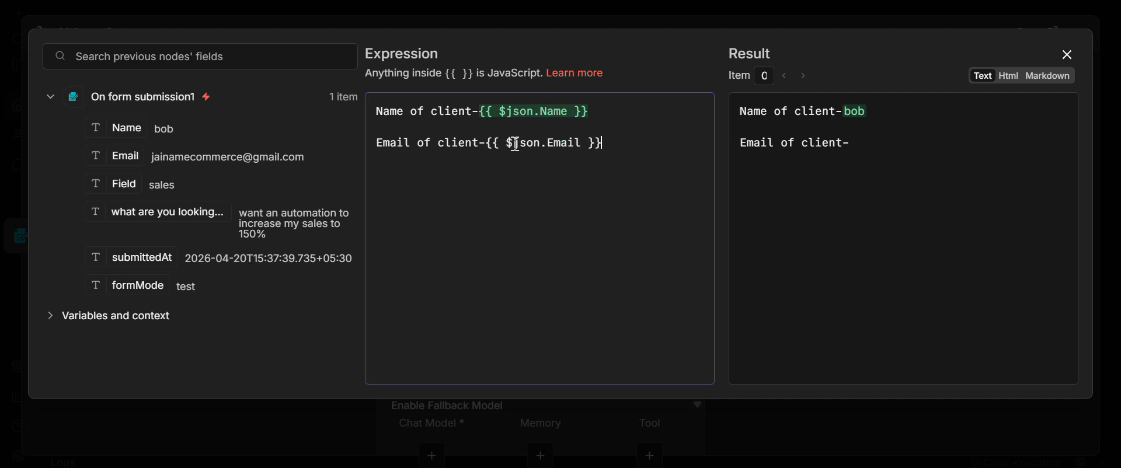
{"action": "left_click", "coordinate": [661, 134]}
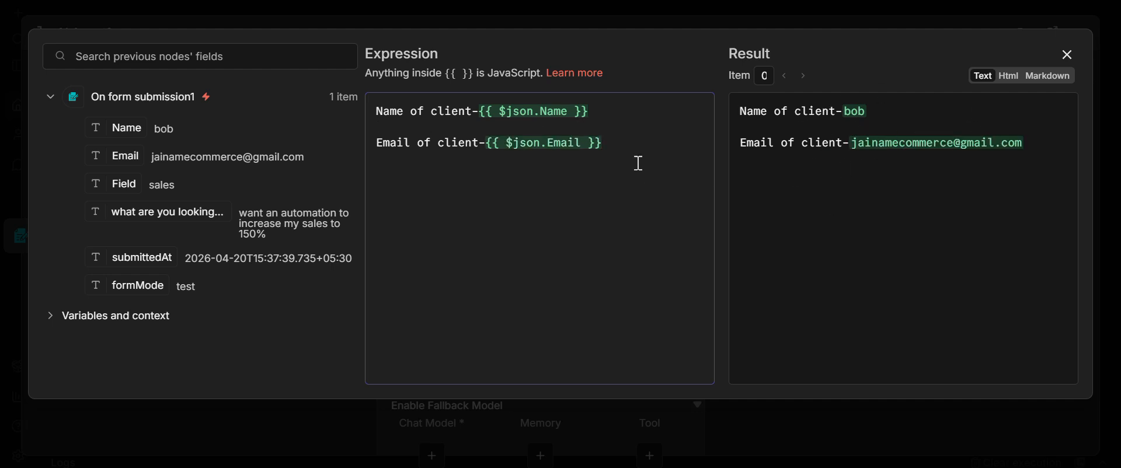
Step: Add a prompt line reading "Feild of the client-" followed by the form's Field value, {{ $json.Field }}
{"action": "key", "text": "Return"}
{"action": "key", "text": "Return"}
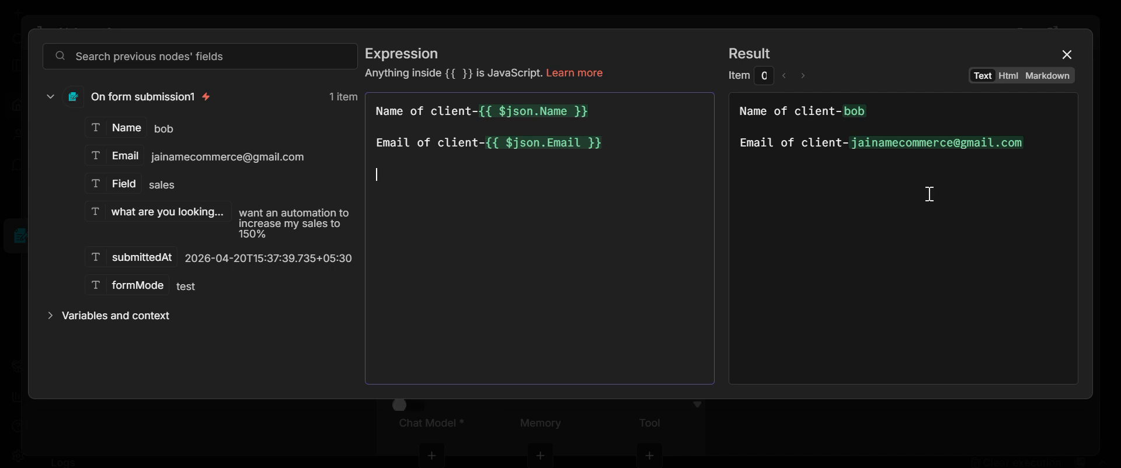
{"action": "type", "text": "Feild of "}
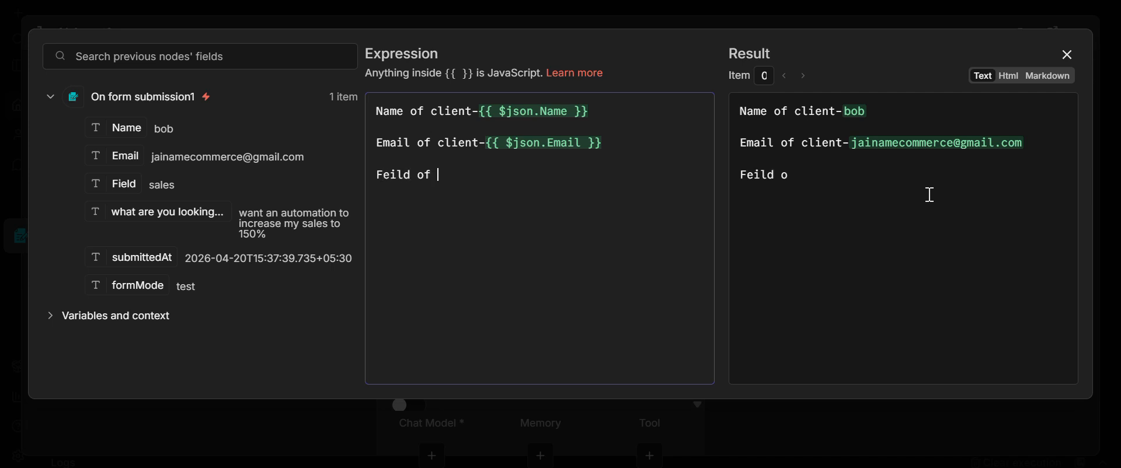
{"action": "type", "text": "the clie"}
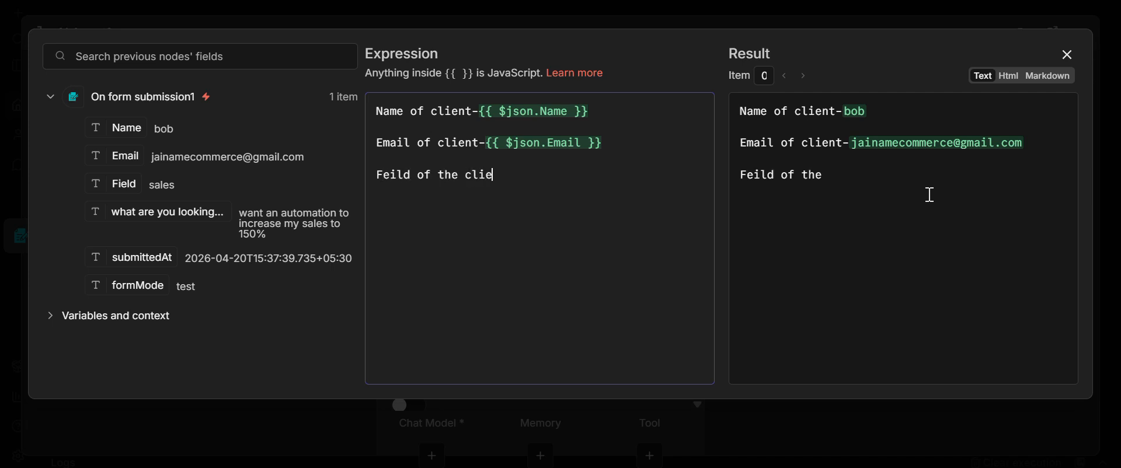
{"action": "type", "text": "nt-"}
{"action": "left_click_drag", "start_coordinate": [111, 186], "coordinate": [552, 166]}
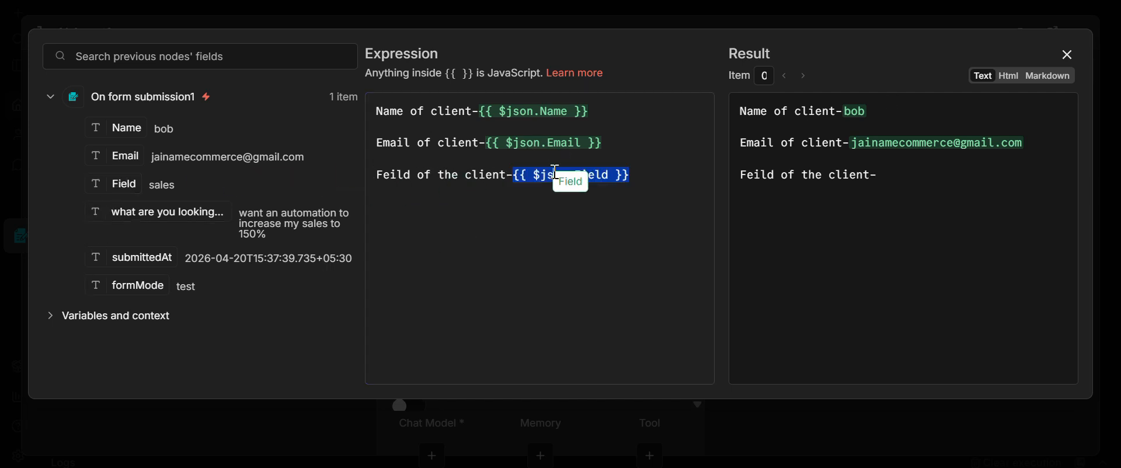
Step: Add the line "what client is looking from us-" with the form's "what are you looking for?" field, and close the expression editor
{"action": "key", "text": "Return"}
{"action": "key", "text": "Return"}
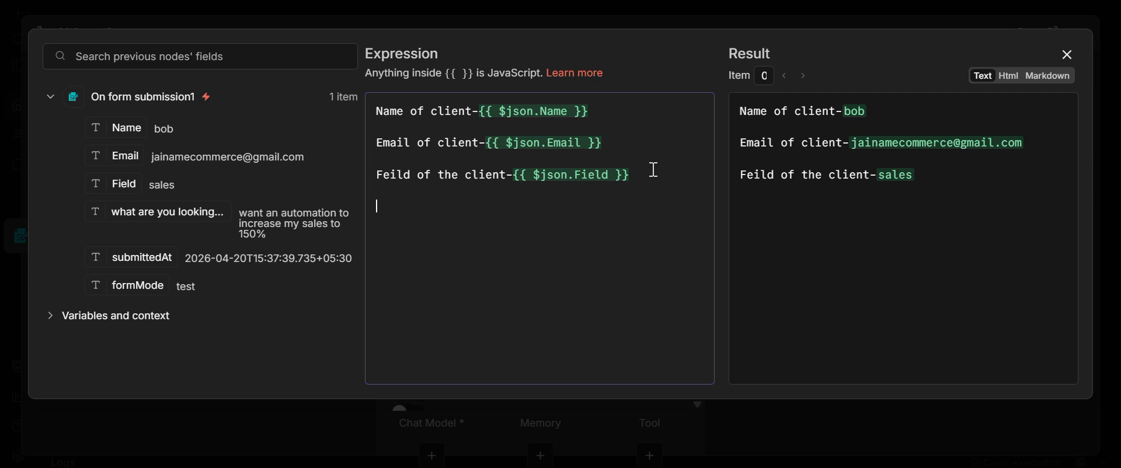
{"action": "type", "text": "what client is "}
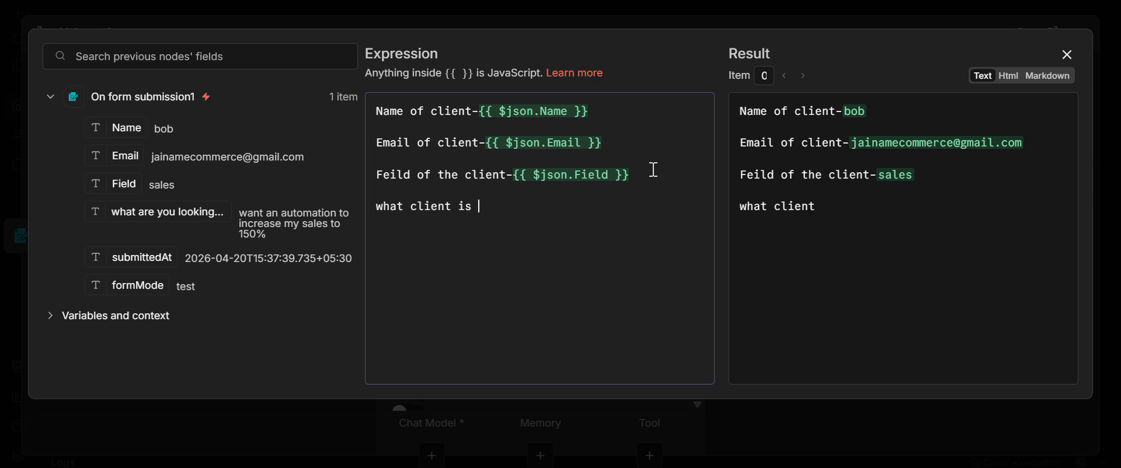
{"action": "type", "text": "looking "}
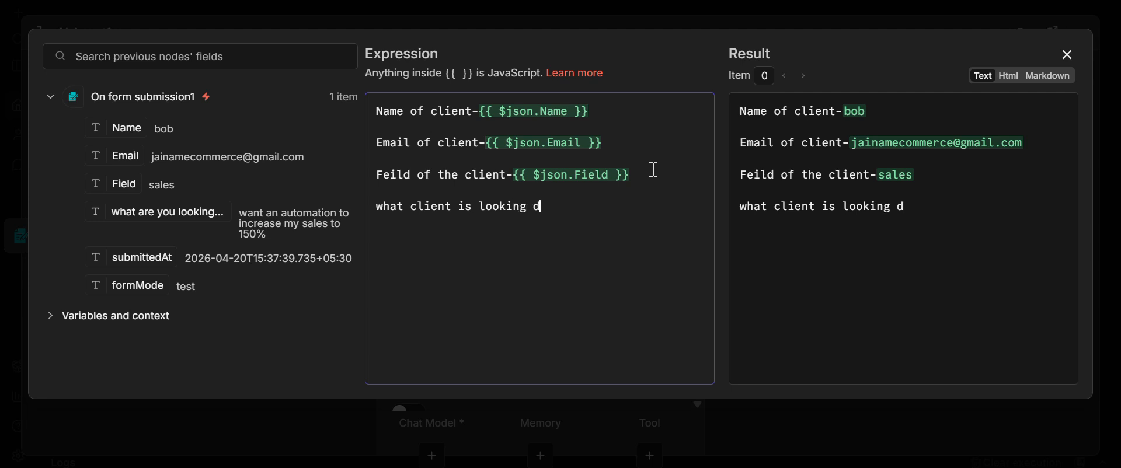
{"action": "type", "text": "from us-"}
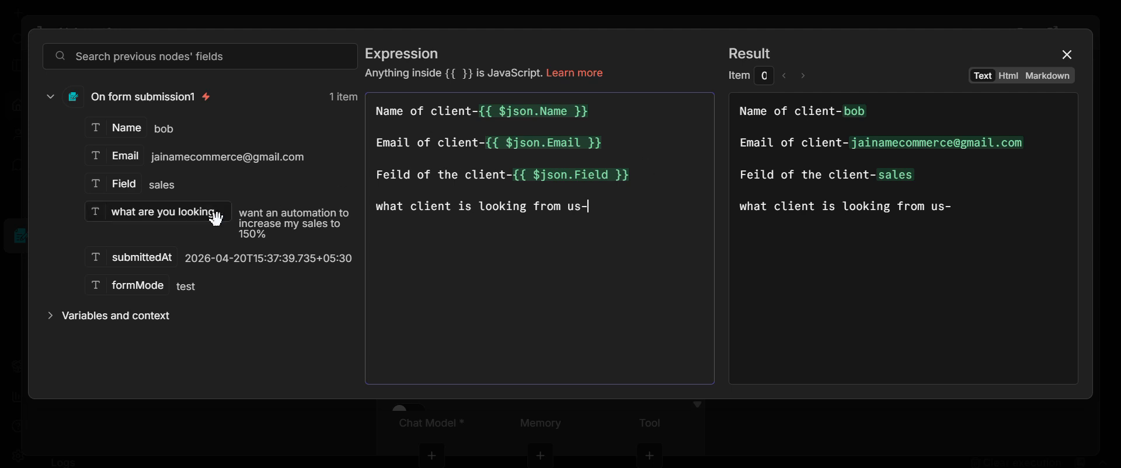
{"action": "left_click_drag", "start_coordinate": [186, 221], "coordinate": [595, 202]}
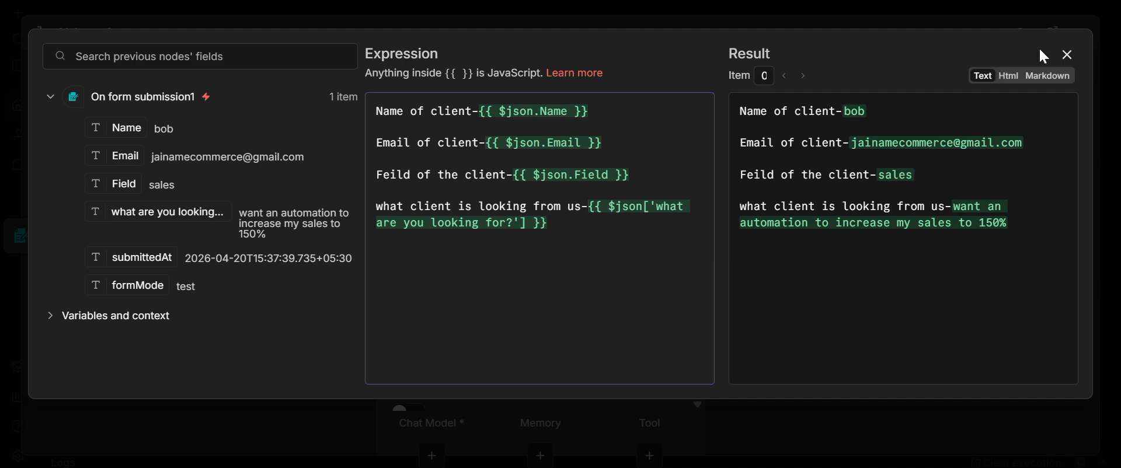
{"action": "left_click", "coordinate": [1067, 54]}
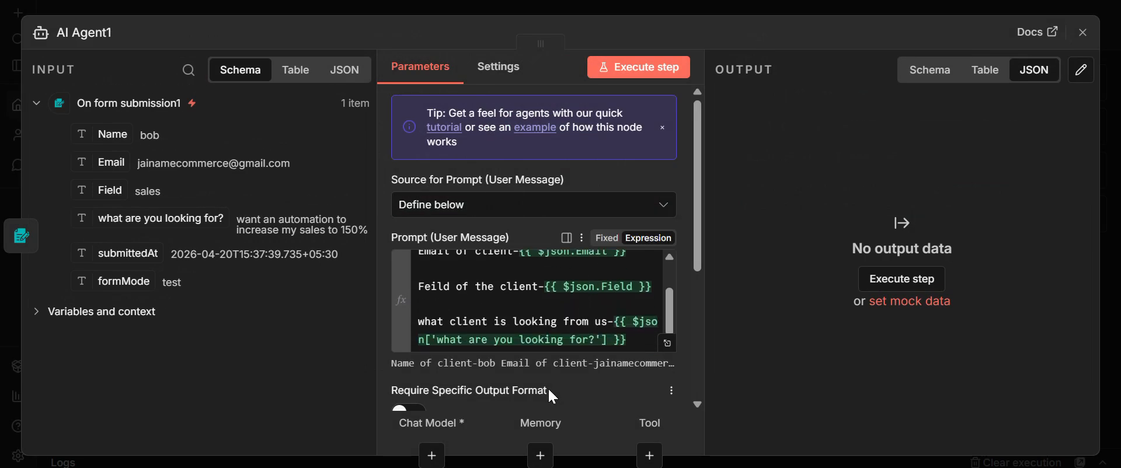
Step: Add the System Message option to AI Agent1 and clear its default text
{"action": "scroll", "coordinate": [553, 399], "scroll_direction": "down", "scroll_amount": 5}
{"action": "left_click", "coordinate": [581, 324]}
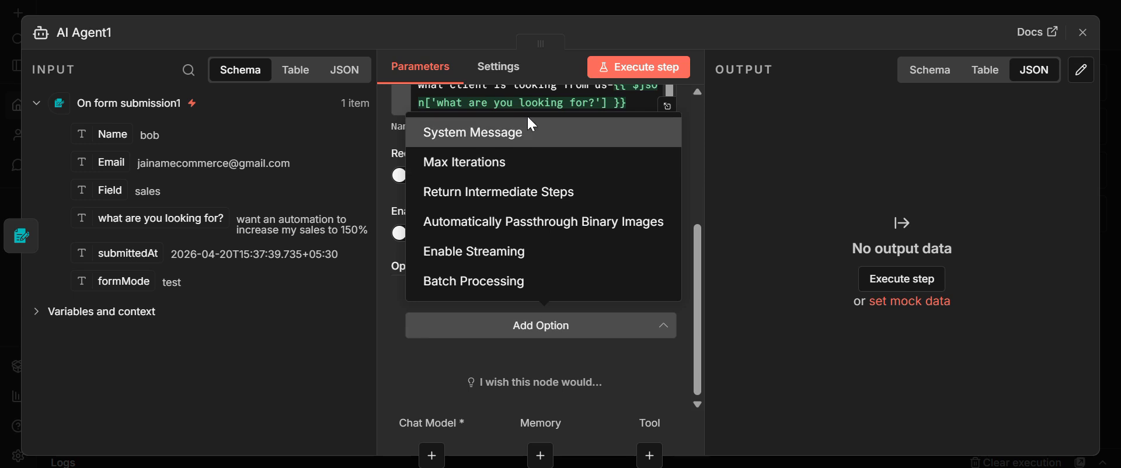
{"action": "left_click", "coordinate": [532, 133]}
{"action": "left_click_drag", "start_coordinate": [583, 327], "coordinate": [376, 376]}
{"action": "key", "text": "BackSpace"}
Step: Write the system message "You are a summerizer expert, summerize the information given to you for our CRM."
{"action": "type", "text": "Y"}
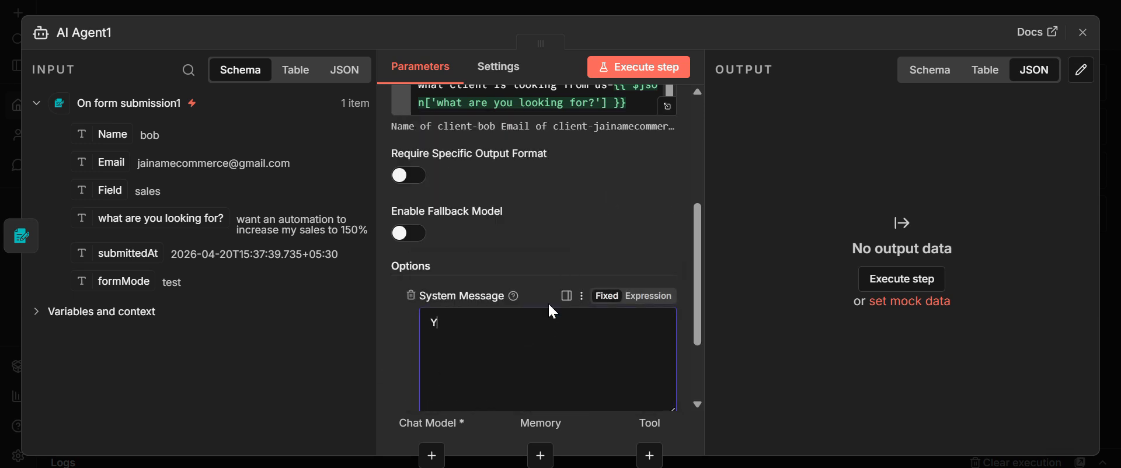
{"action": "type", "text": "ou are a summerizer"}
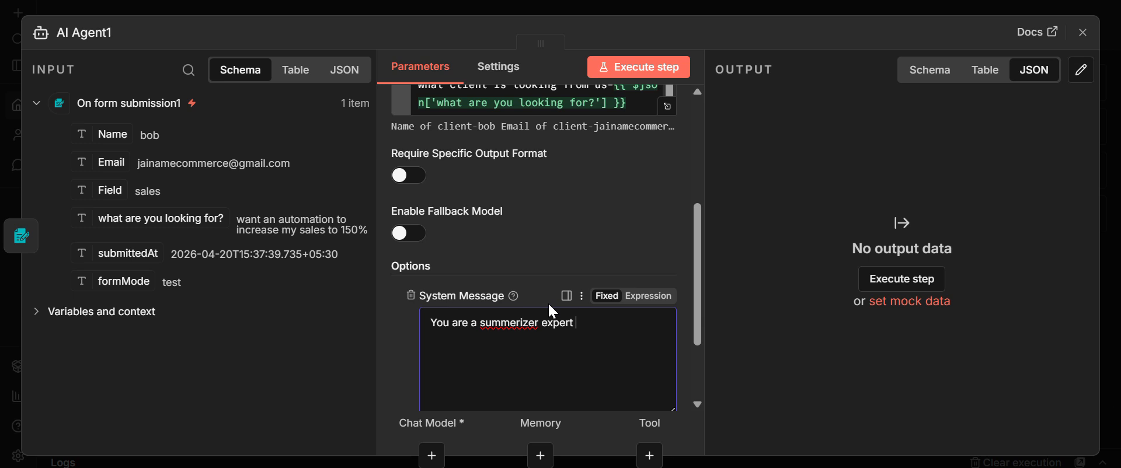
{"action": "type", "text": "expert, summeraize"}
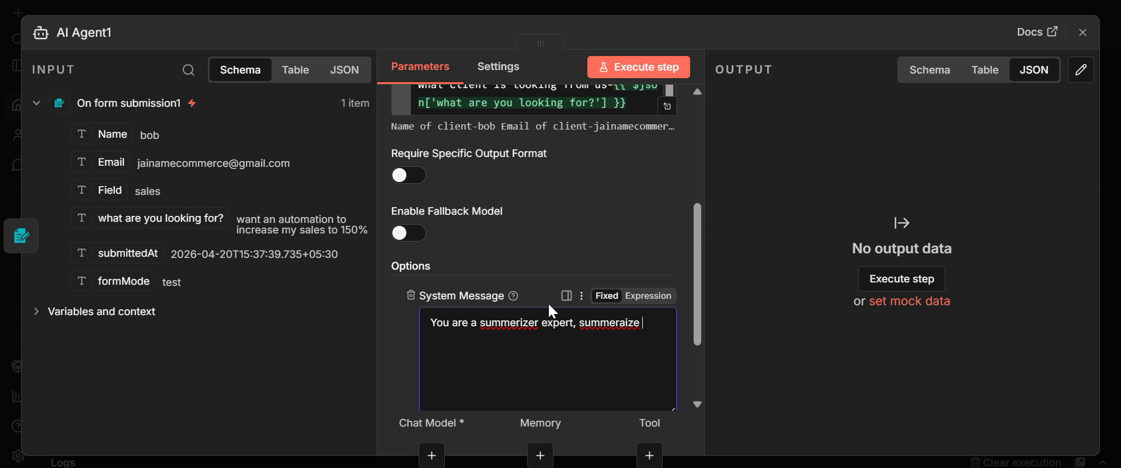
{"action": "key", "text": "BackSpace"}
{"action": "key", "text": "BackSpace"}
{"action": "key", "text": "BackSpace"}
{"action": "key", "text": "BackSpace"}
{"action": "key", "text": "BackSpace"}
{"action": "type", "text": "ize the infoem"}
{"action": "key", "text": "BackSpace"}
{"action": "key", "text": "BackSpace"}
{"action": "type", "text": "rmation g"}
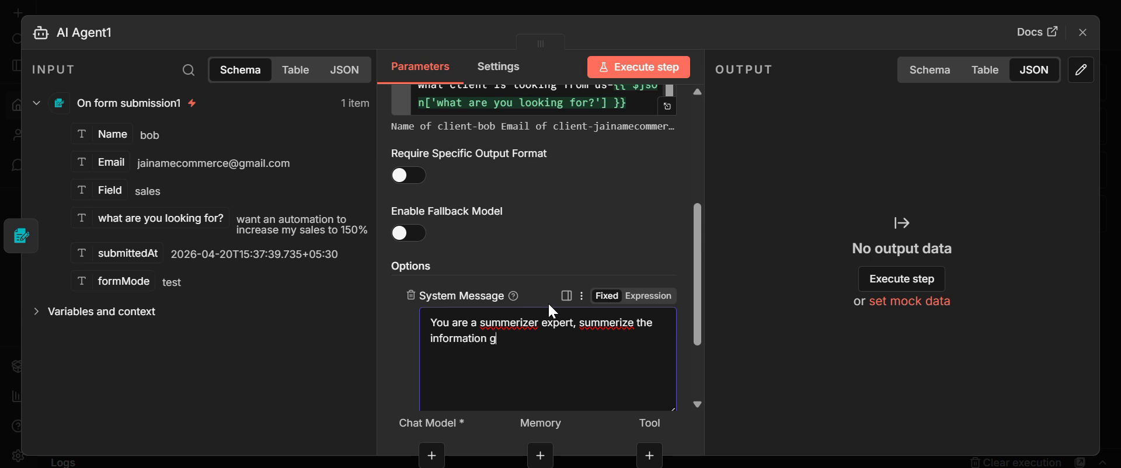
{"action": "type", "text": "iven to you for our CRM."}
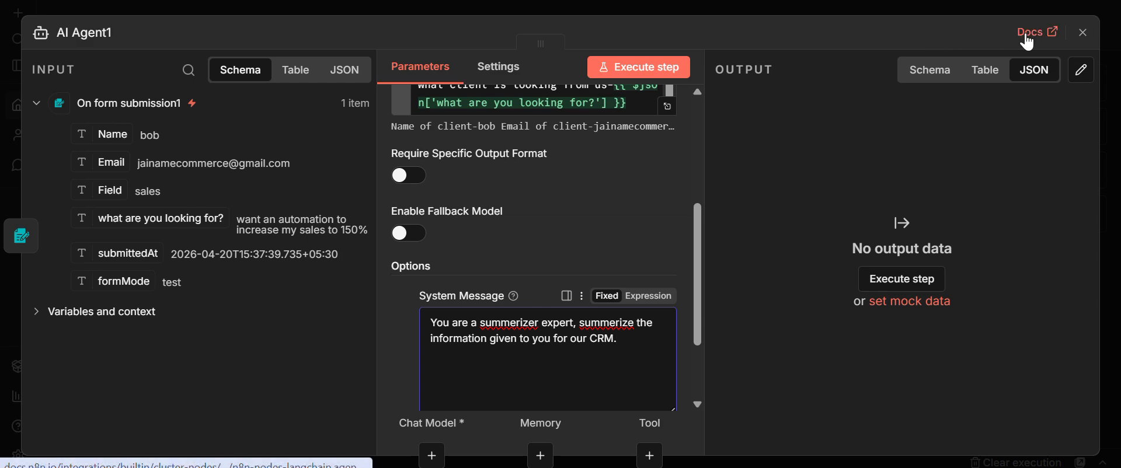
Step: Close the AI Agent1 settings and move its node down into the free space below the OpenAI Chat Model
{"action": "key", "text": "Escape"}
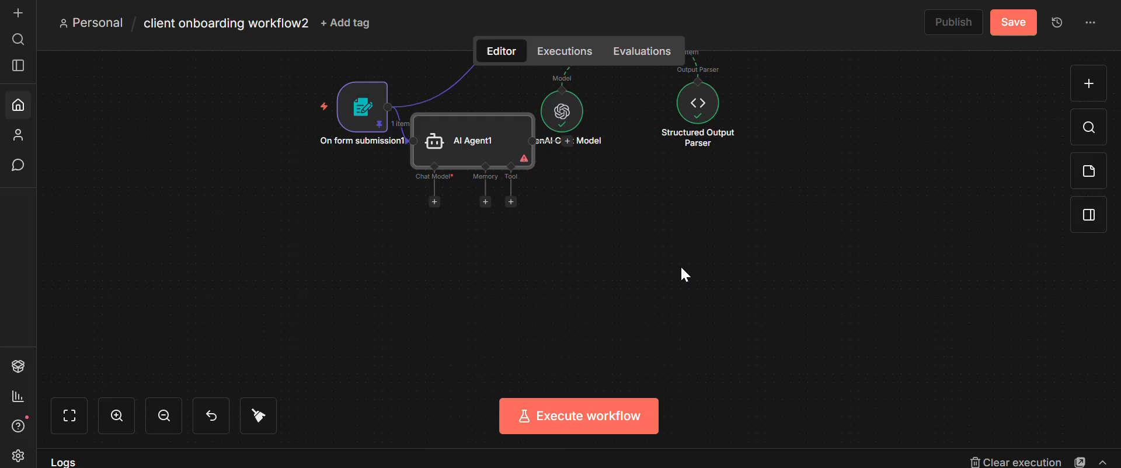
{"action": "left_click_drag", "start_coordinate": [459, 222], "coordinate": [475, 247]}
{"action": "scroll", "coordinate": [486, 235], "scroll_direction": "down", "scroll_amount": 2}
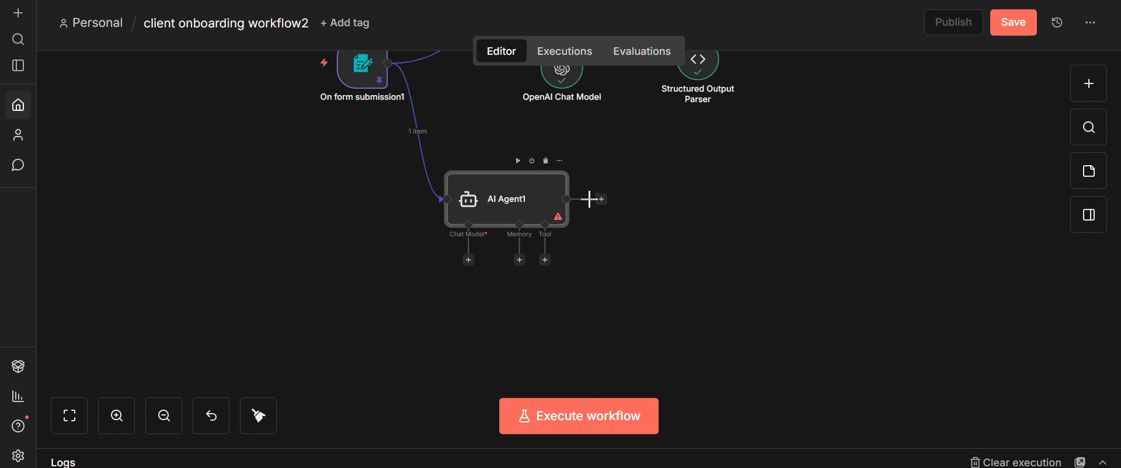
Step: Attach a Google Gemini Chat Model to AI Agent1, select the credential labelled "free 1", and close the model's settings
{"action": "left_click", "coordinate": [468, 260]}
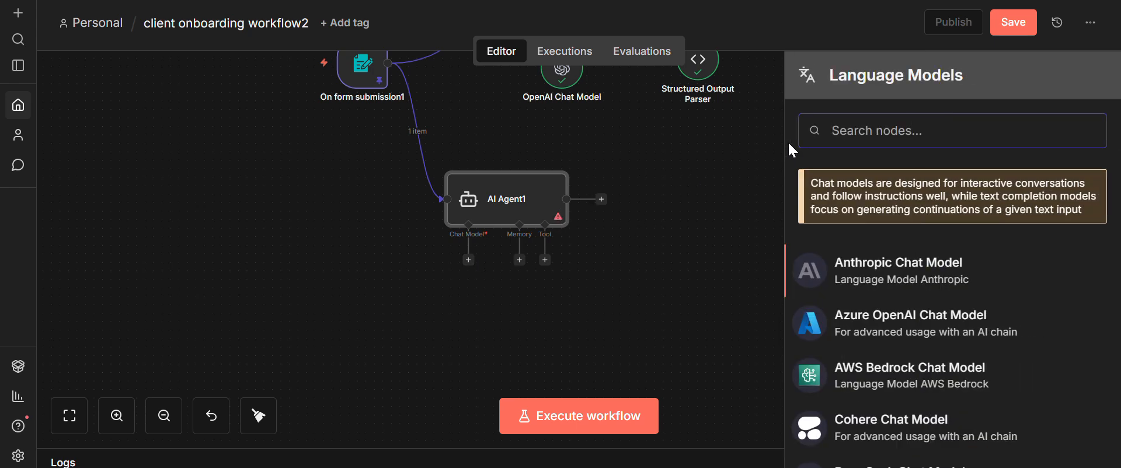
{"action": "type", "text": "gemin"}
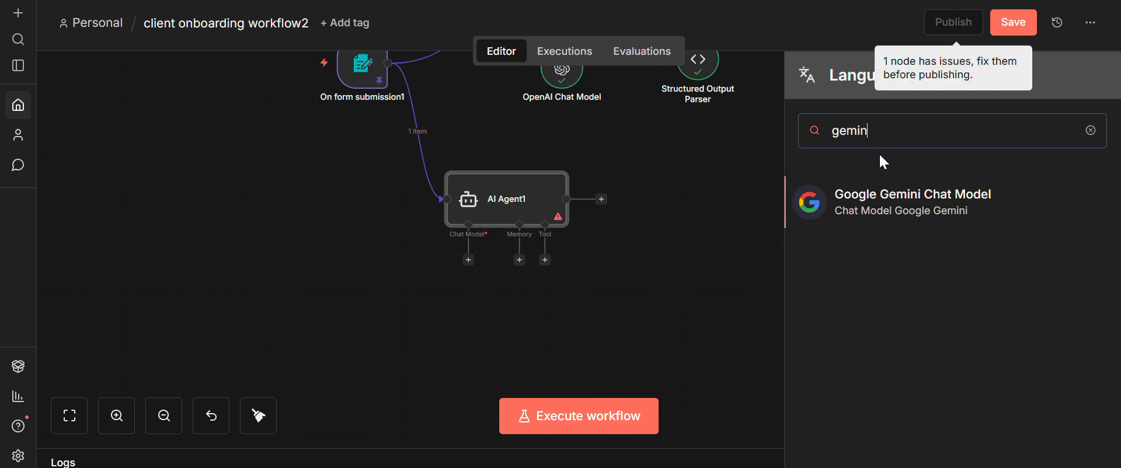
{"action": "left_click", "coordinate": [893, 212]}
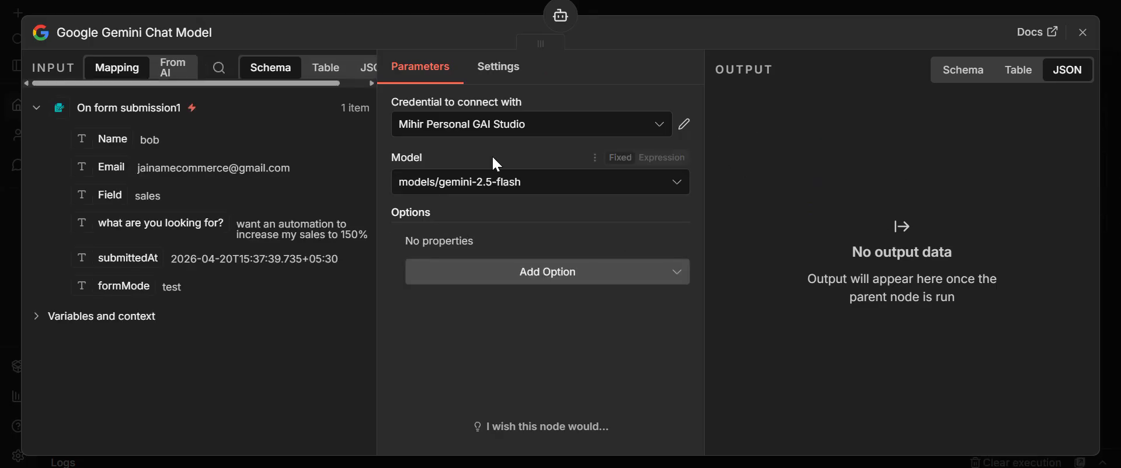
{"action": "left_click", "coordinate": [497, 126]}
{"action": "left_click", "coordinate": [467, 171]}
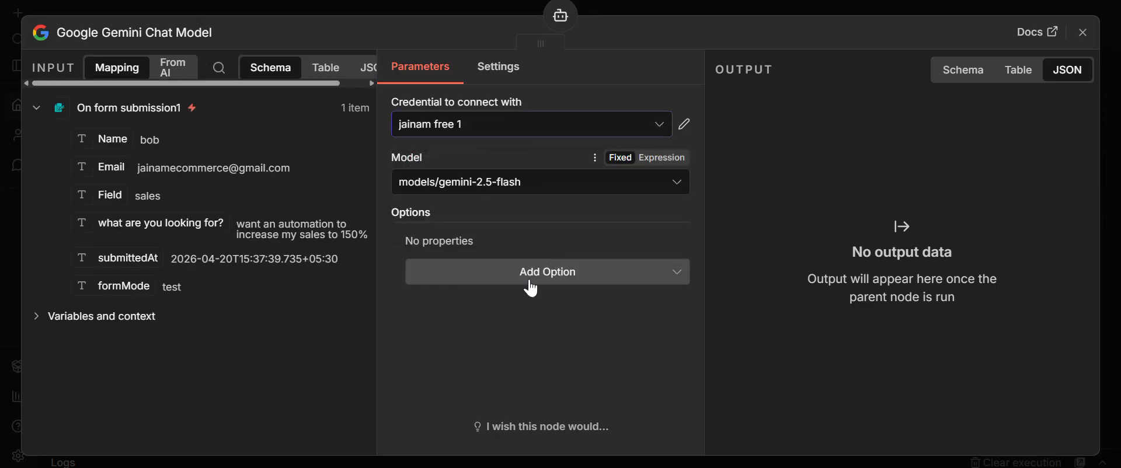
{"action": "left_click", "coordinate": [1080, 41]}
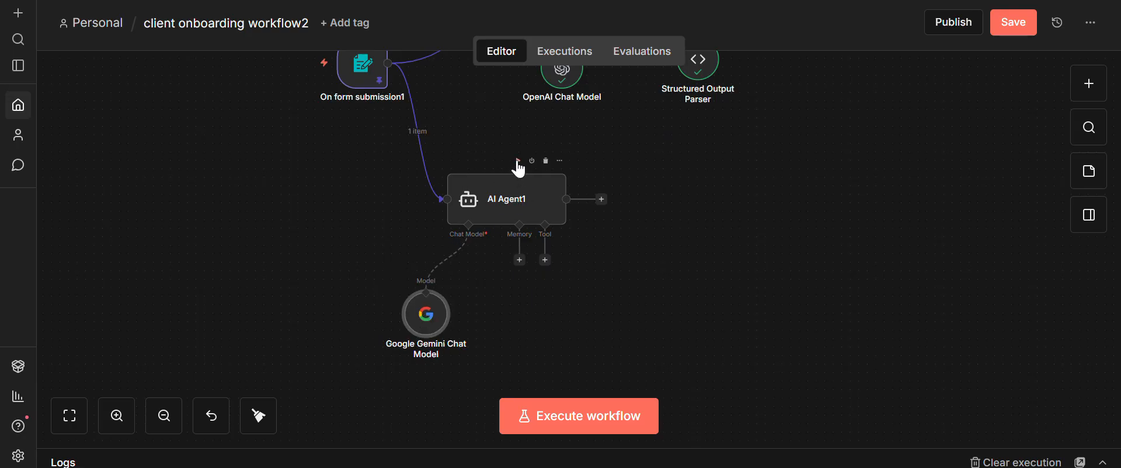
Step: Run AI Agent1 and open its settings to check the generated summary and the system message
{"action": "left_click", "coordinate": [518, 161]}
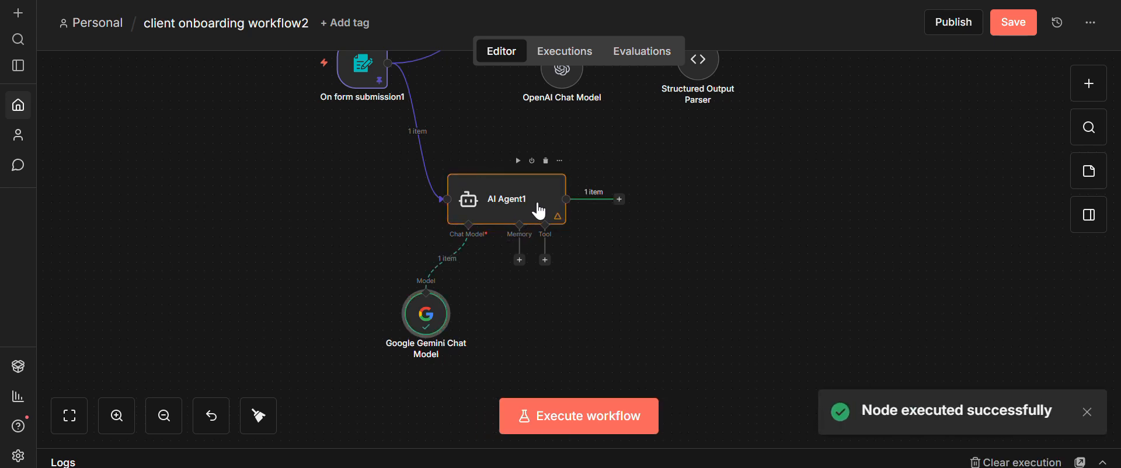
{"action": "double_click", "coordinate": [538, 211]}
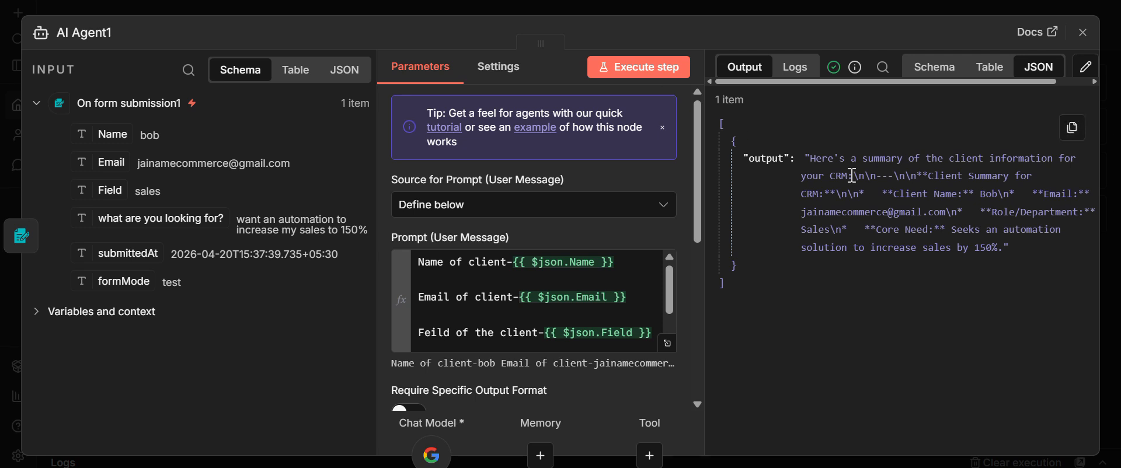
{"action": "scroll", "coordinate": [592, 268], "scroll_direction": "down", "scroll_amount": 10}
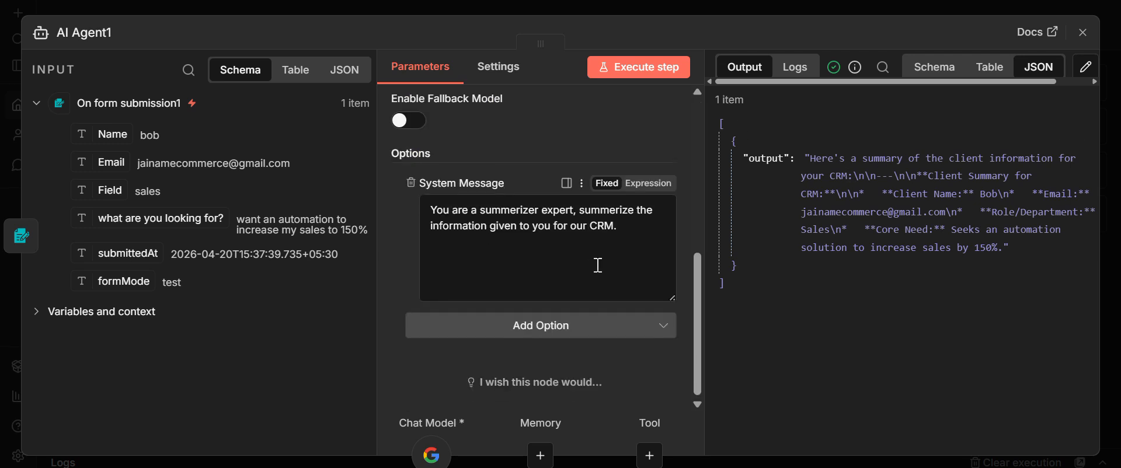
Step: Append "just share the information without mentioning something like this is summary of client or something." to AI Agent1's system message
{"action": "left_click", "coordinate": [635, 231]}
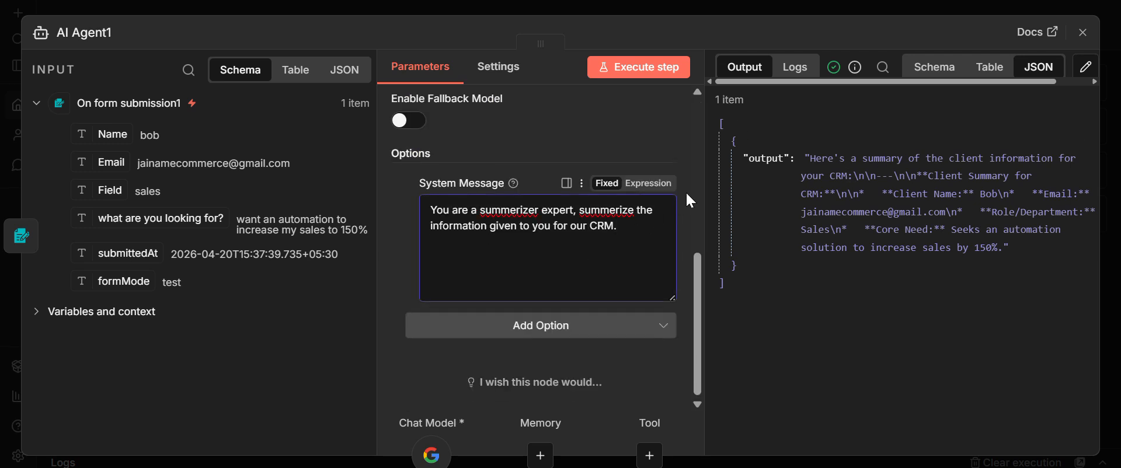
{"action": "type", "text": "just share the information without mentioning s"}
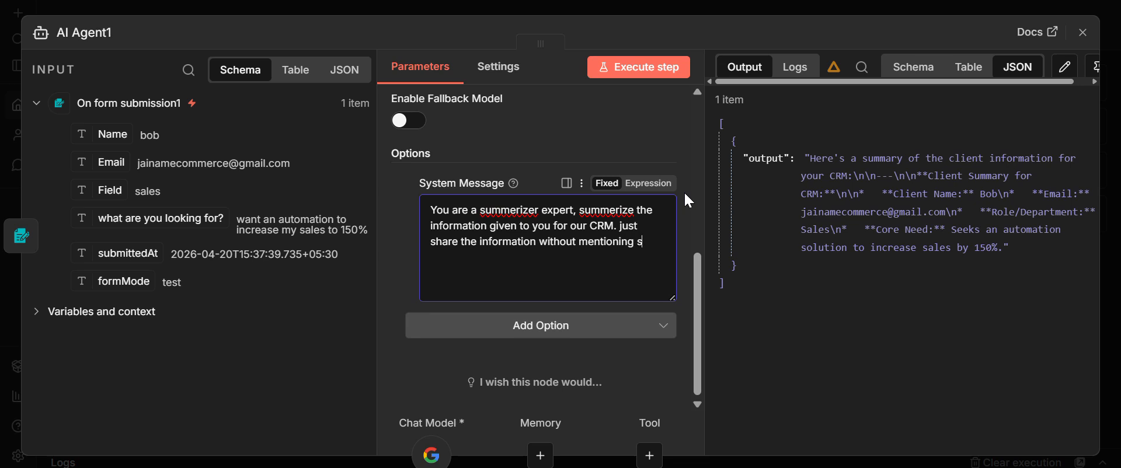
{"action": "type", "text": "omething like this is su"}
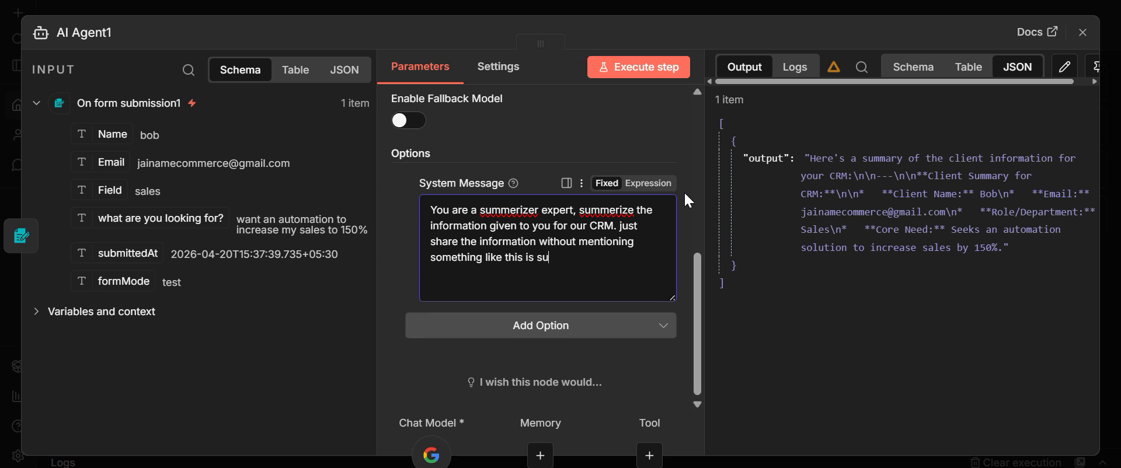
{"action": "type", "text": "mmary of clent"}
{"action": "key", "text": "BackSpace"}
{"action": "key", "text": "BackSpace"}
{"action": "key", "text": "BackSpace"}
{"action": "type", "text": "ient or"}
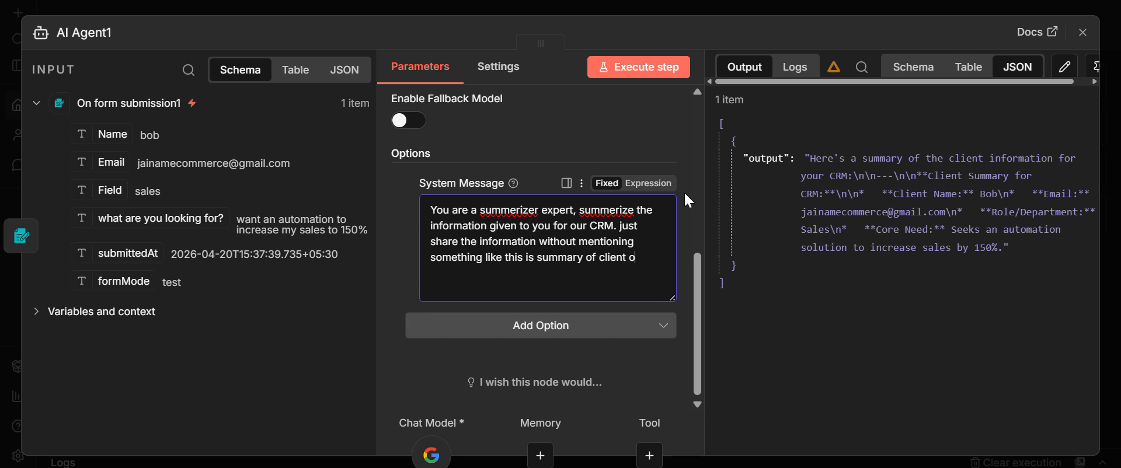
{"action": "key", "text": "BackSpace"}
{"action": "key", "text": "BackSpace"}
{"action": "type", "text": "or something."}
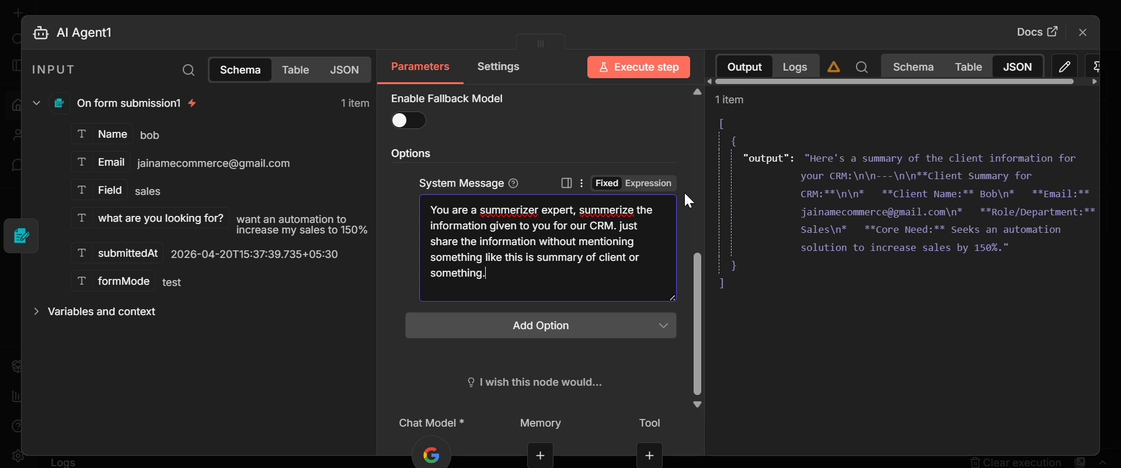
Step: Run AI Agent1 again with the revised system message, review its output, and close the node settings
{"action": "left_click", "coordinate": [607, 67]}
{"action": "left_click", "coordinate": [1083, 32]}
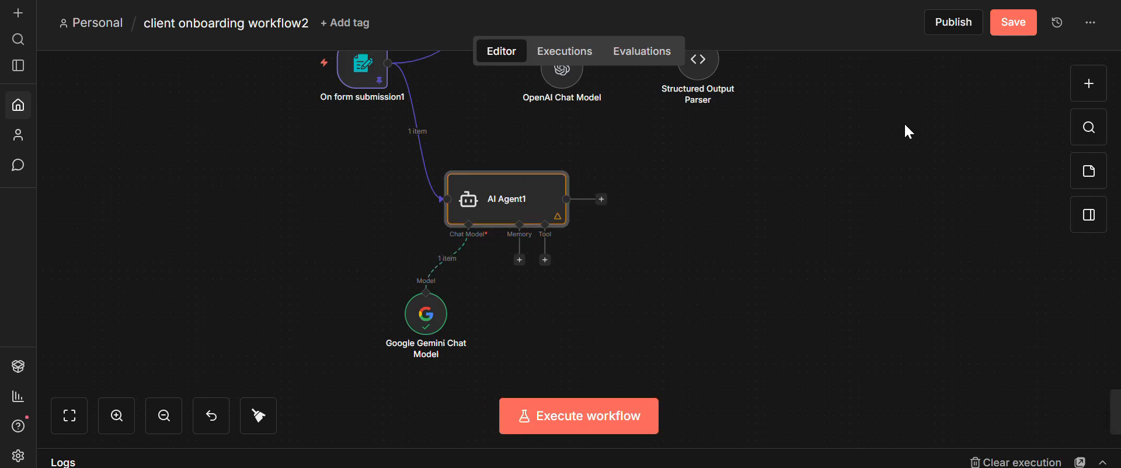
{"action": "double_click", "coordinate": [537, 202]}
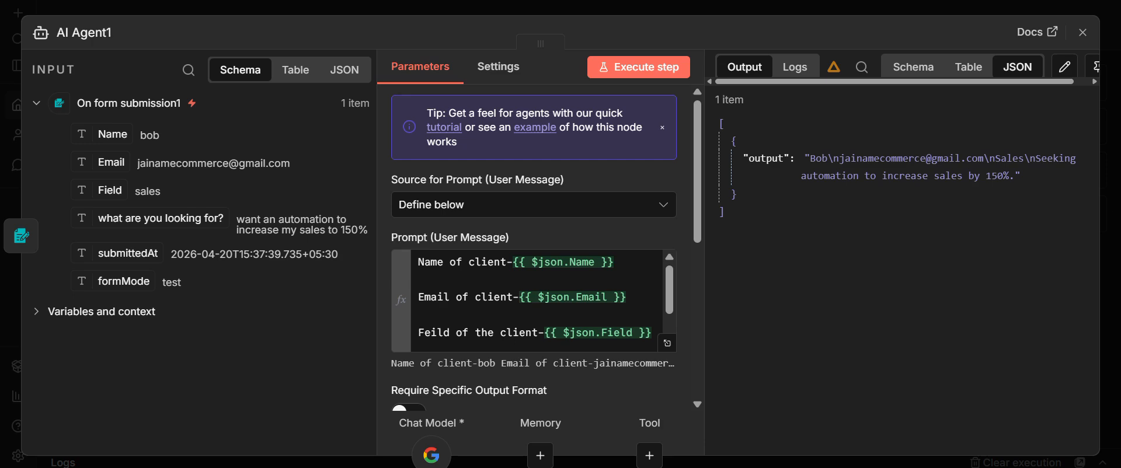
{"action": "left_click", "coordinate": [1083, 33]}
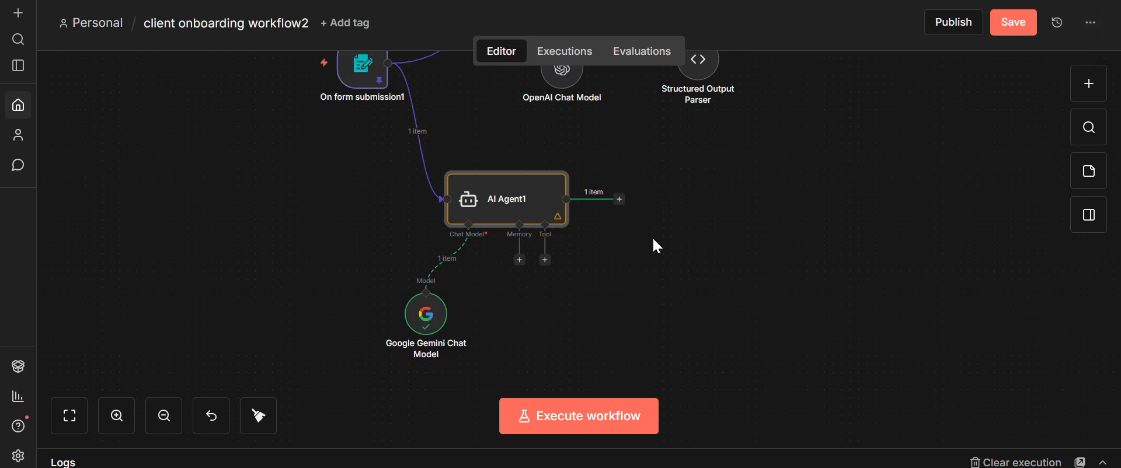
Step: Add a Google Sheets node with the "Append row in sheet" action after AI Agent1
{"action": "left_click", "coordinate": [619, 199]}
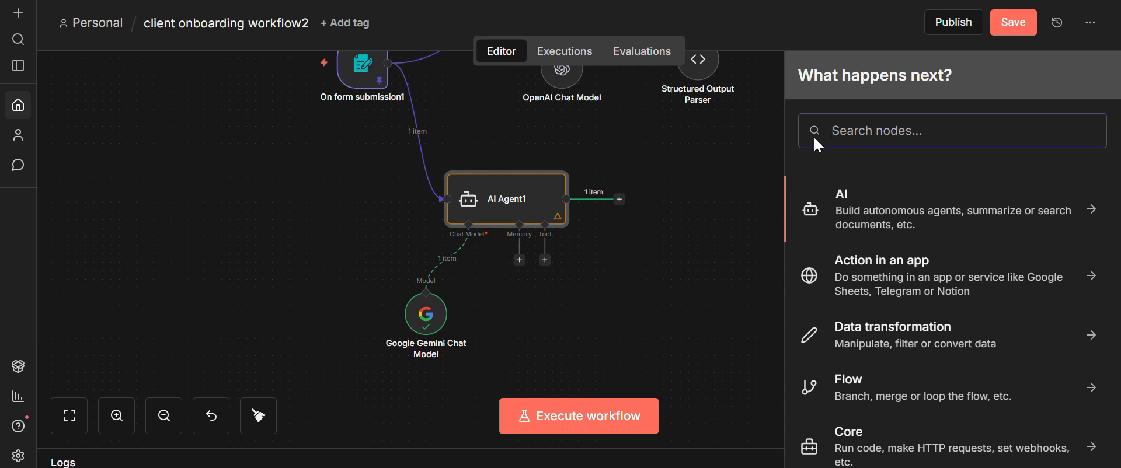
{"action": "type", "text": "ggo"}
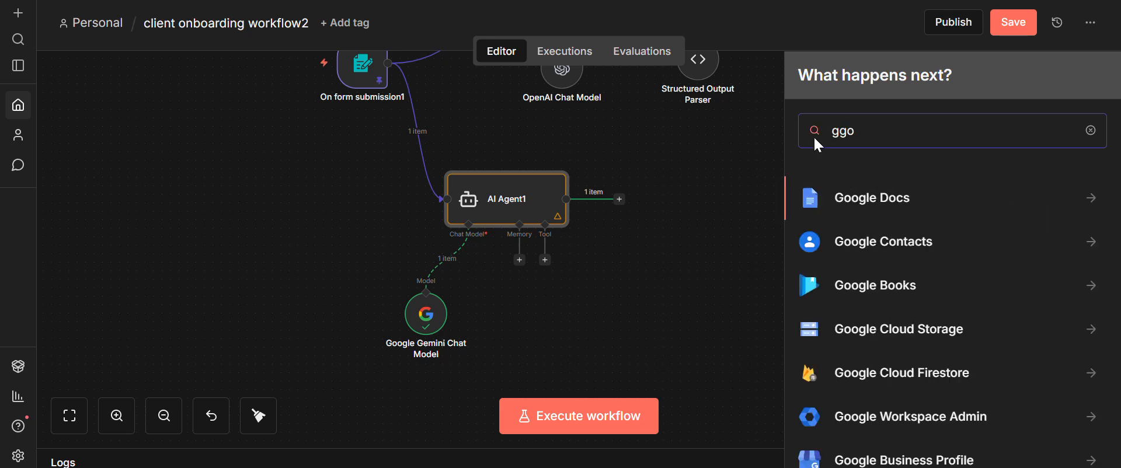
{"action": "key", "text": "BackSpace"}
{"action": "key", "text": "BackSpace"}
{"action": "type", "text": "oo"}
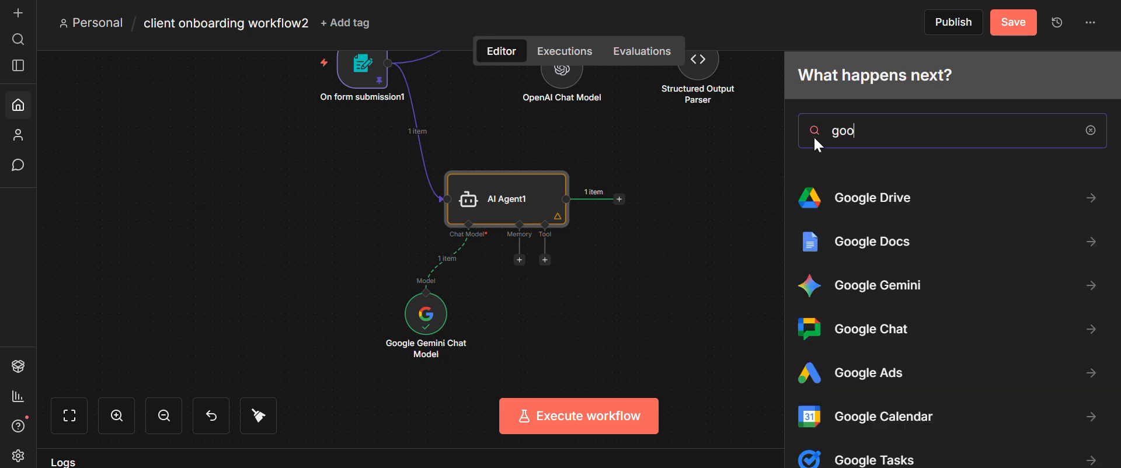
{"action": "type", "text": "gle"}
{"action": "scroll", "coordinate": [876, 361], "scroll_direction": "down", "scroll_amount": 3}
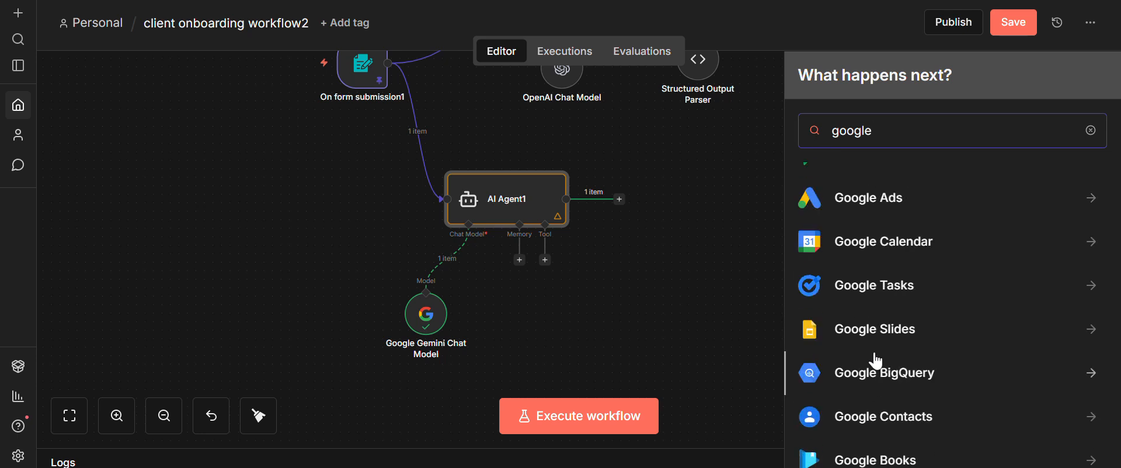
{"action": "type", "text": "shhe"}
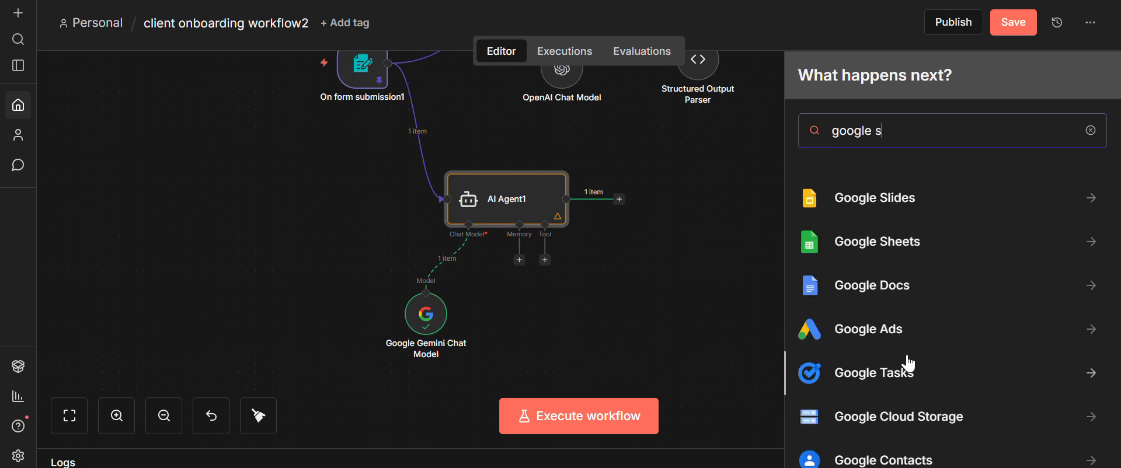
{"action": "key", "text": "BackSpace"}
{"action": "key", "text": "BackSpace"}
{"action": "key", "text": "BackSpace"}
{"action": "left_click", "coordinate": [917, 253]}
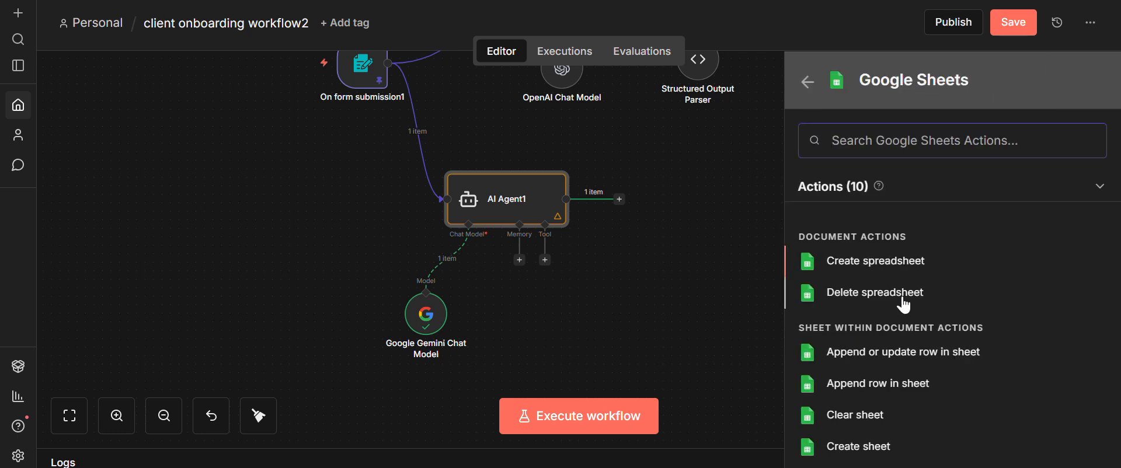
{"action": "scroll", "coordinate": [904, 304], "scroll_direction": "down", "scroll_amount": 4}
{"action": "scroll", "coordinate": [881, 292], "scroll_direction": "up", "scroll_amount": 2}
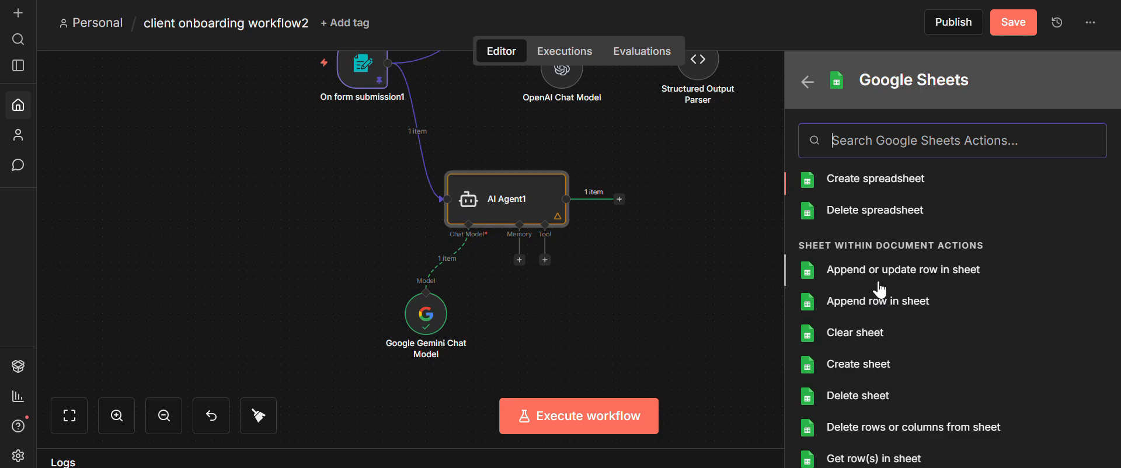
{"action": "left_click", "coordinate": [882, 301]}
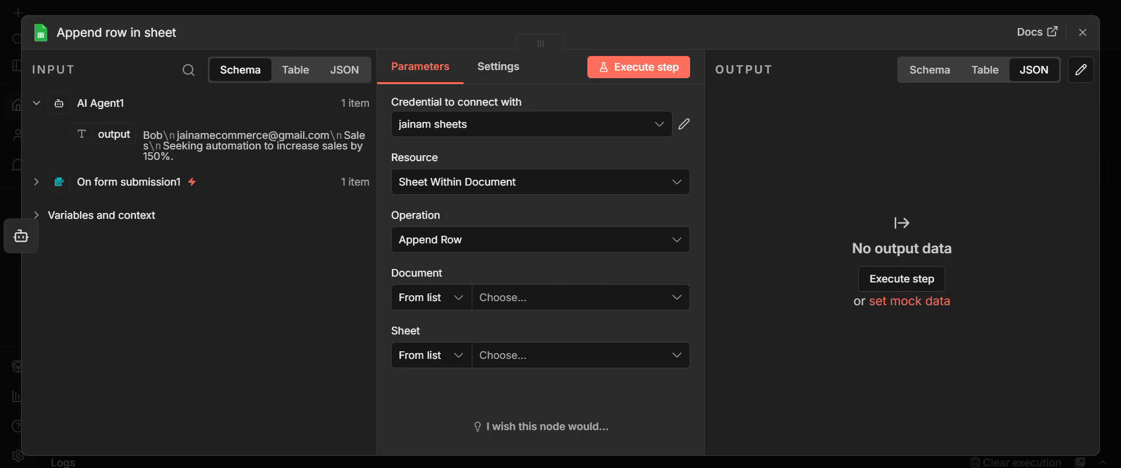
Step: Open the "client details" spreadsheet in Google Sheets in a new browser tab to examine its column headings
{"action": "key", "text": "ctrl+t"}
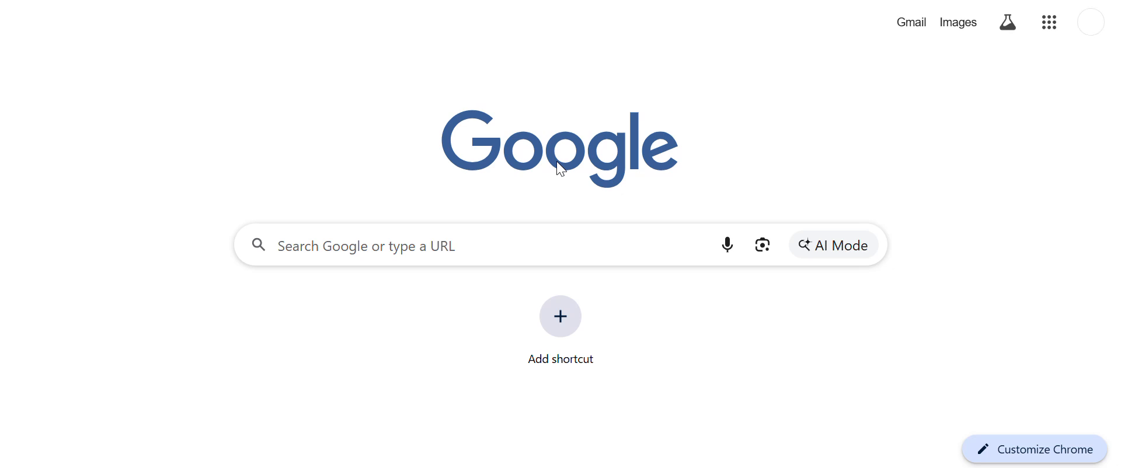
{"action": "type", "text": "cl"}
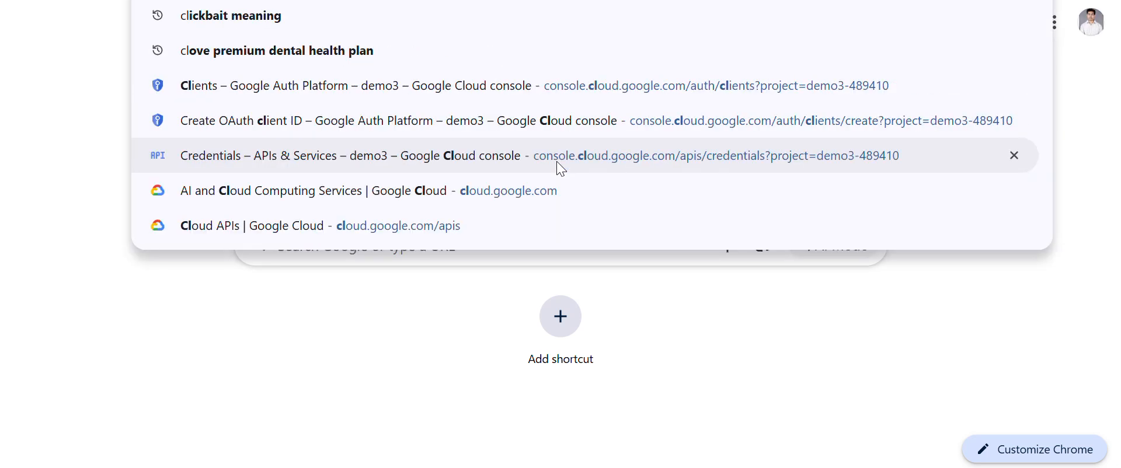
{"action": "key", "text": "BackSpace"}
{"action": "key", "text": "BackSpace"}
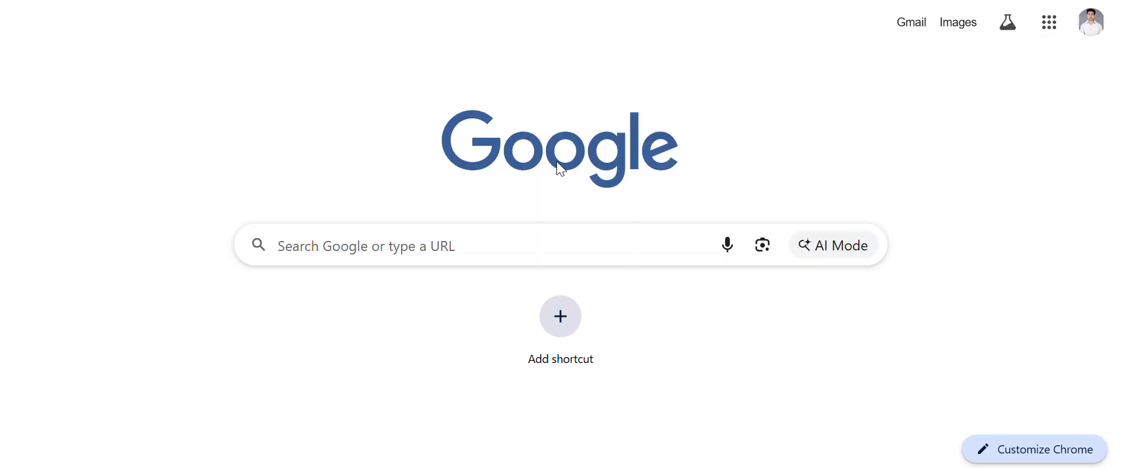
{"action": "type", "text": "gg"}
{"action": "key", "text": "BackSpace"}
{"action": "key", "text": "BackSpace"}
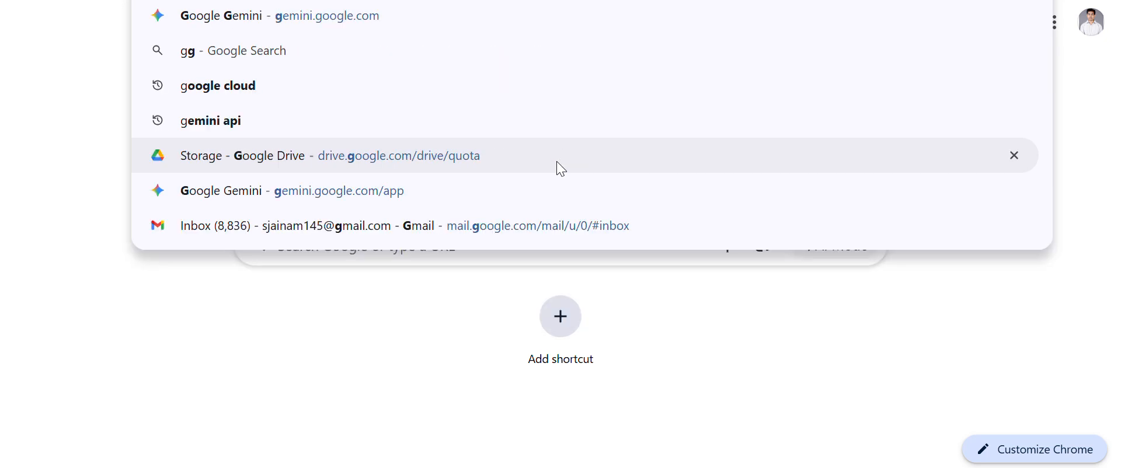
{"action": "type", "text": "shee"}
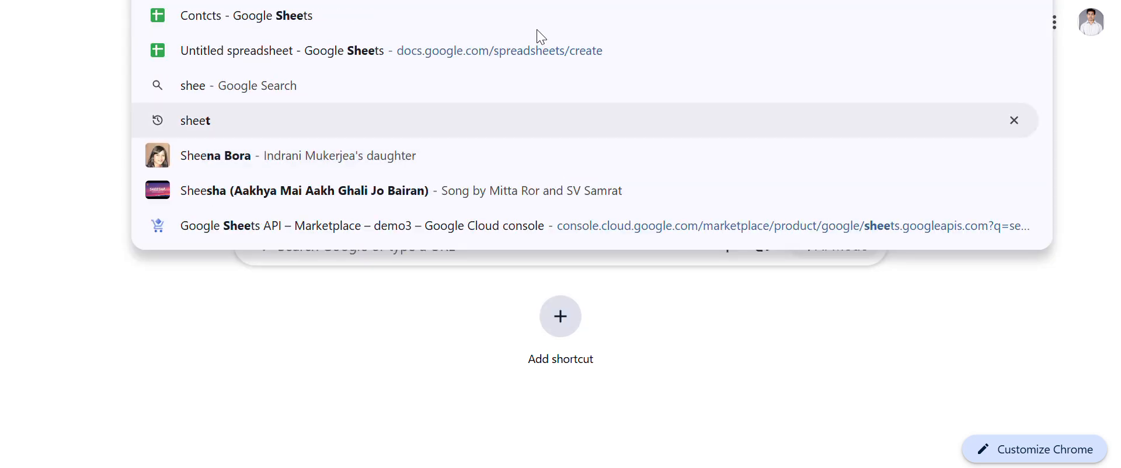
{"action": "left_click", "coordinate": [219, 21]}
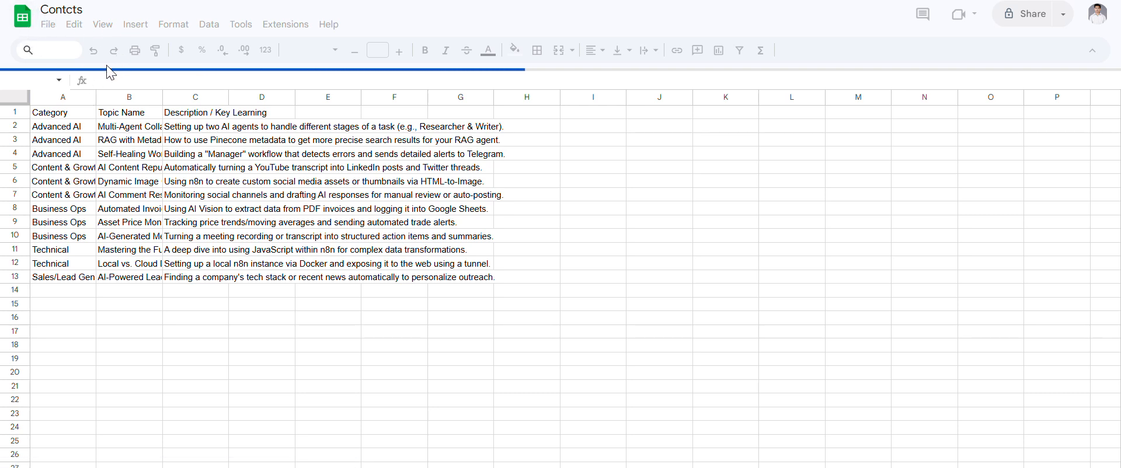
{"action": "left_click", "coordinate": [23, 23]}
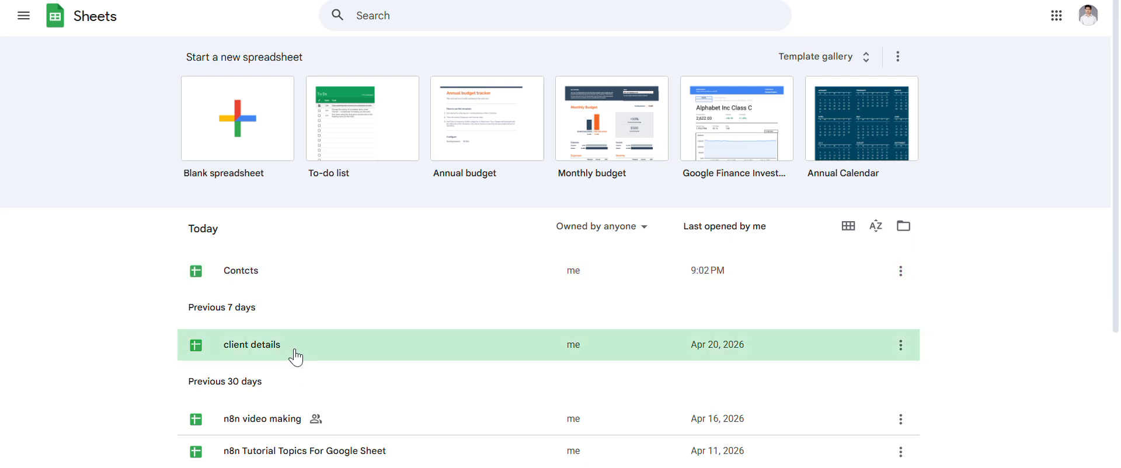
{"action": "left_click", "coordinate": [394, 334]}
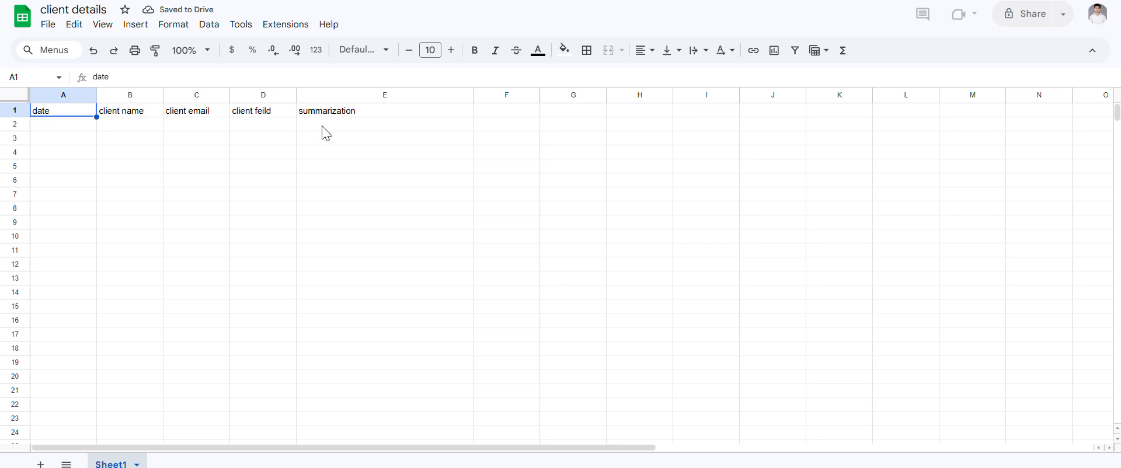
Step: Switch from the spreadsheet back to the "Append row in sheet" settings in n8n
{"action": "key", "text": "alt+Tab"}
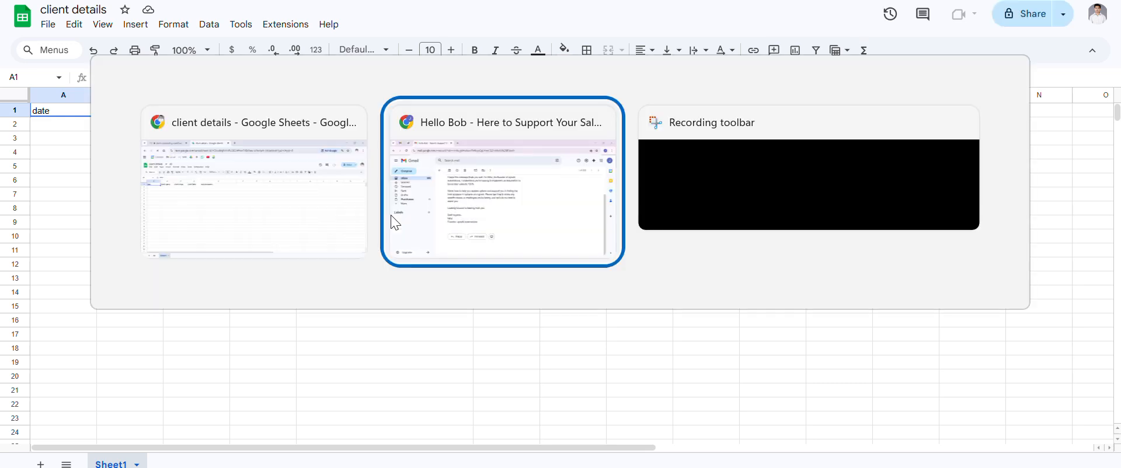
{"action": "key", "text": "alt+Tab"}
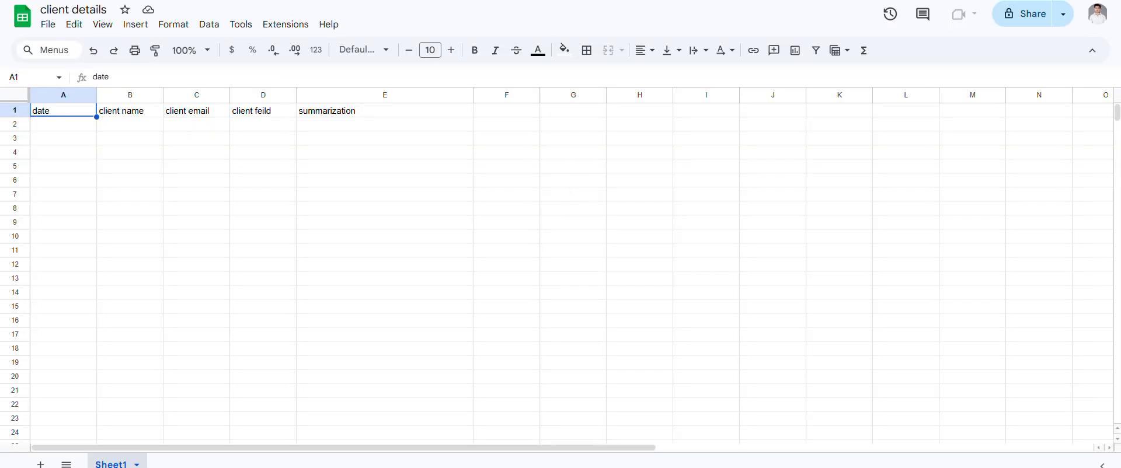
{"action": "key", "text": "alt+Tab"}
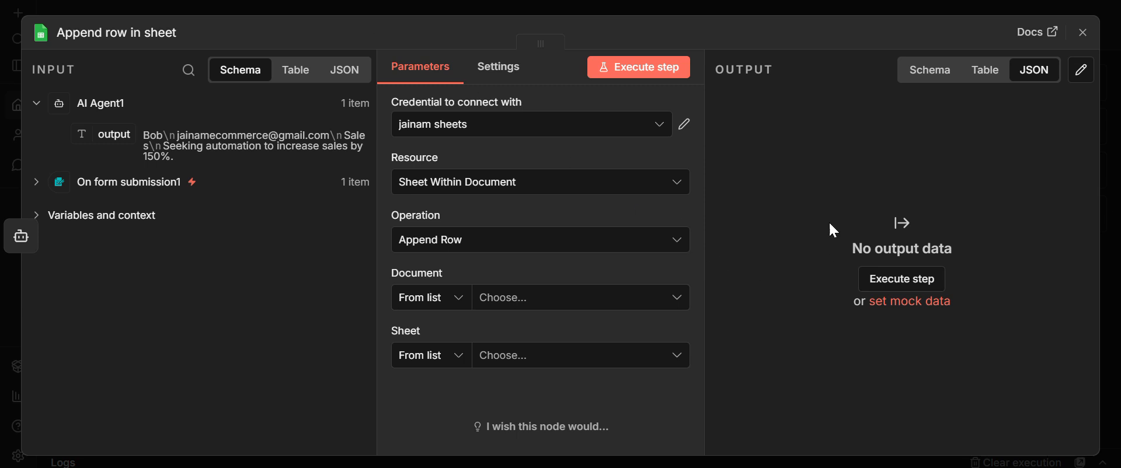
Step: Select the "client details" document and its Sheet1 as the target for the appended row
{"action": "left_click", "coordinate": [535, 304]}
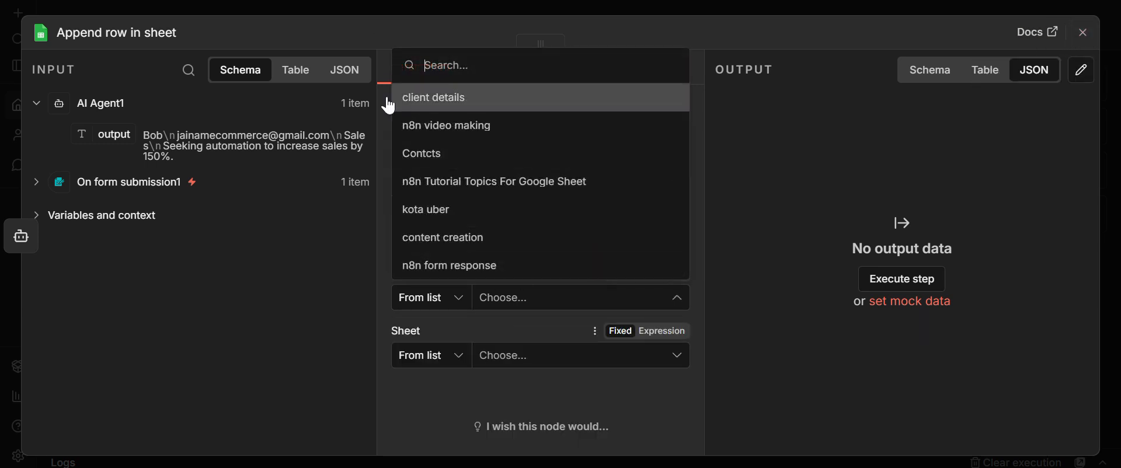
{"action": "left_click", "coordinate": [496, 115]}
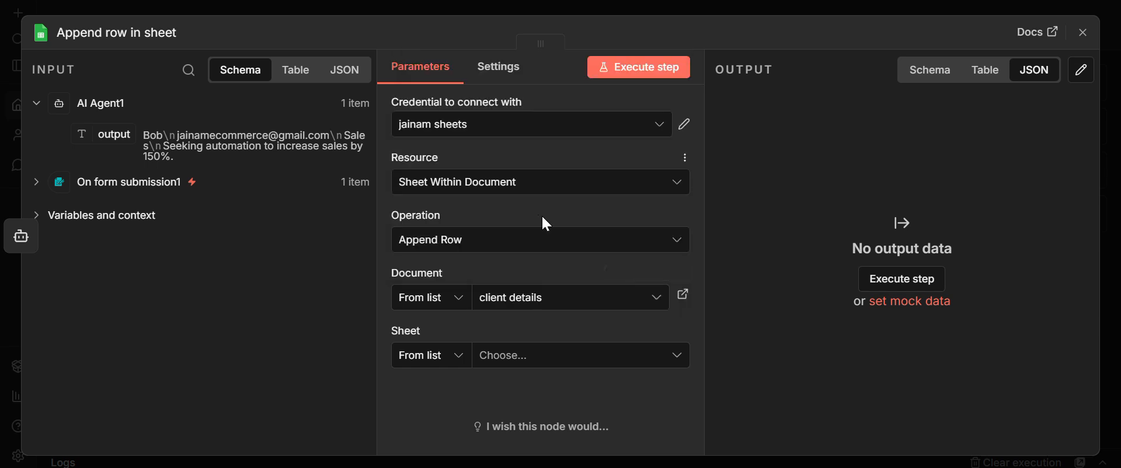
{"action": "left_click", "coordinate": [524, 355]}
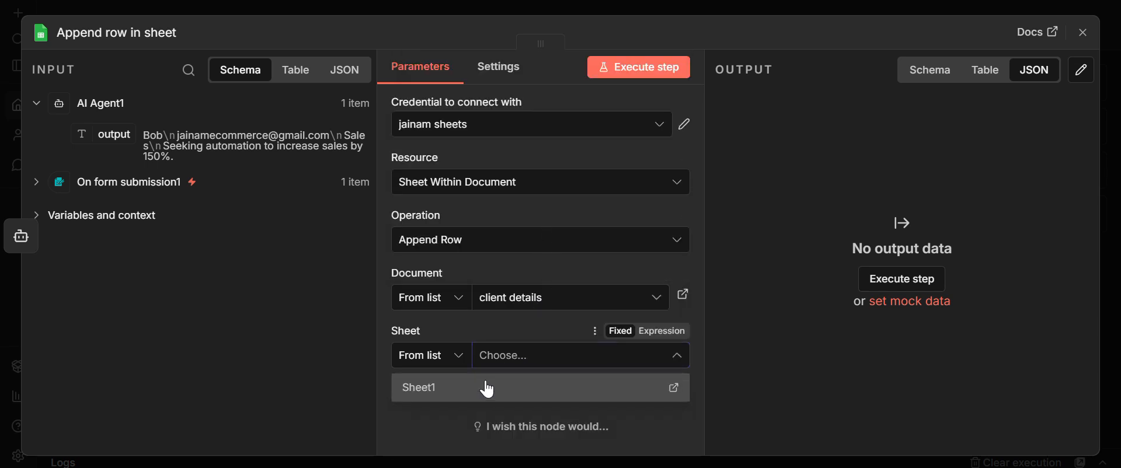
{"action": "left_click", "coordinate": [491, 386]}
Step: Map the client name, client email and client feild columns to the form submission's Name, Email and Field values
{"action": "scroll", "coordinate": [502, 292], "scroll_direction": "down", "scroll_amount": 3}
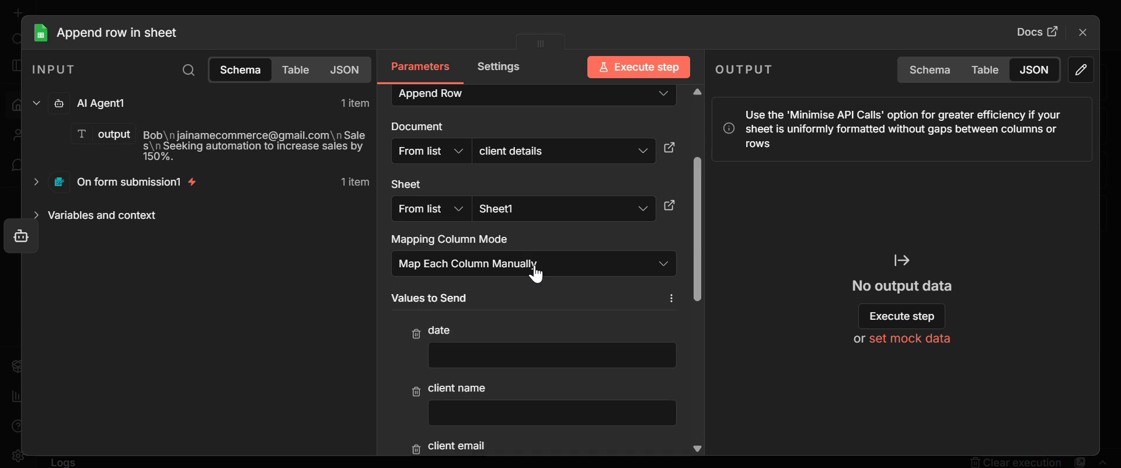
{"action": "scroll", "coordinate": [486, 279], "scroll_direction": "down", "scroll_amount": 3}
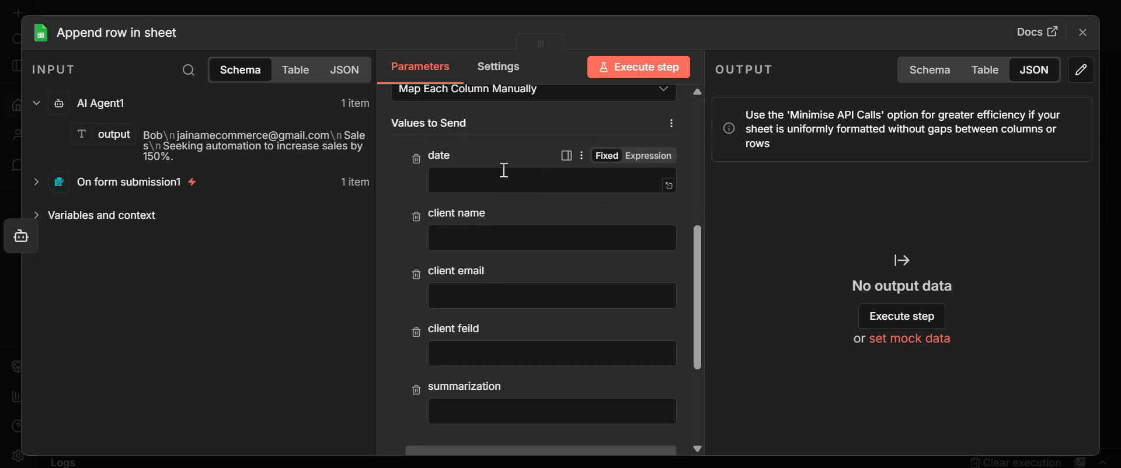
{"action": "left_click", "coordinate": [131, 189]}
{"action": "left_click_drag", "start_coordinate": [108, 169], "coordinate": [487, 247]}
{"action": "left_click_drag", "start_coordinate": [114, 195], "coordinate": [437, 345]}
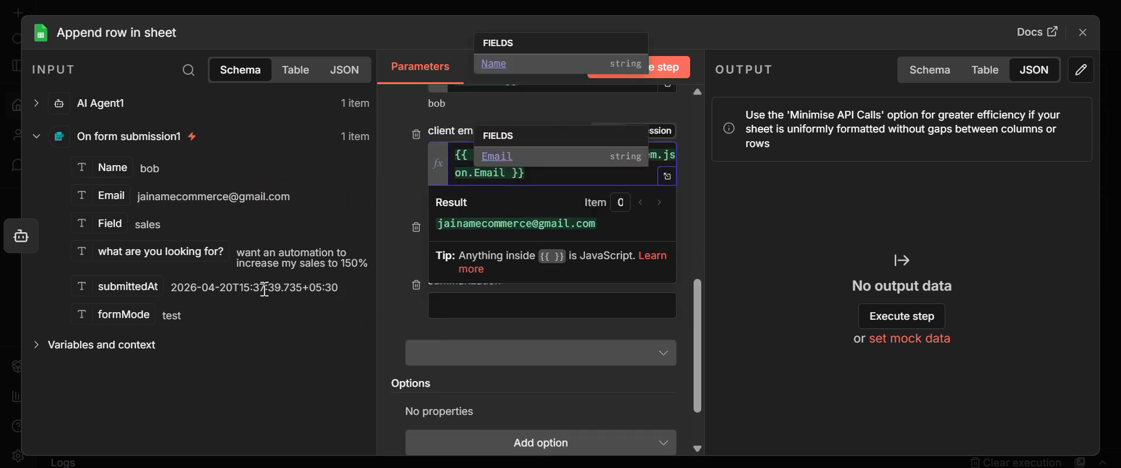
{"action": "left_click", "coordinate": [124, 140]}
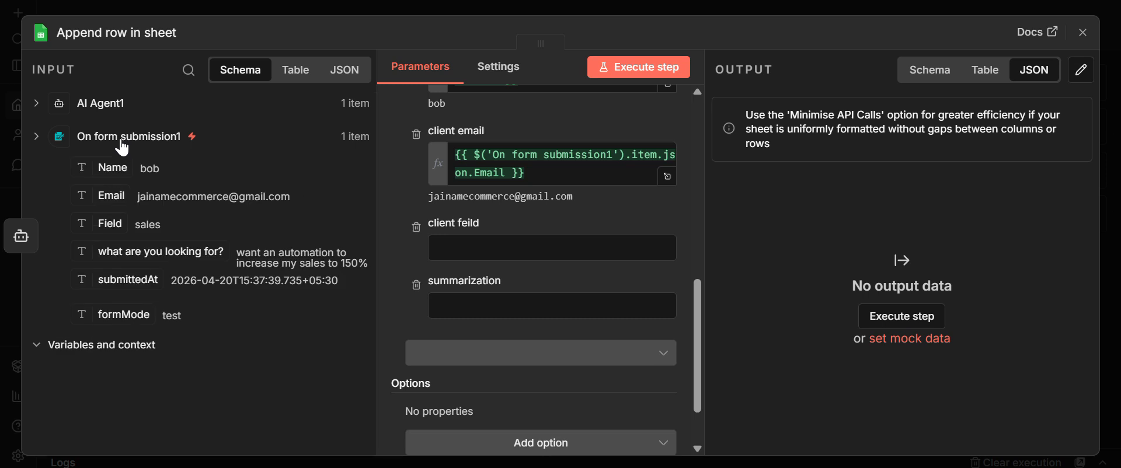
{"action": "left_click_drag", "start_coordinate": [113, 229], "coordinate": [438, 257]}
Step: Map the summarization column to the output of AI Agent1
{"action": "left_click", "coordinate": [99, 105]}
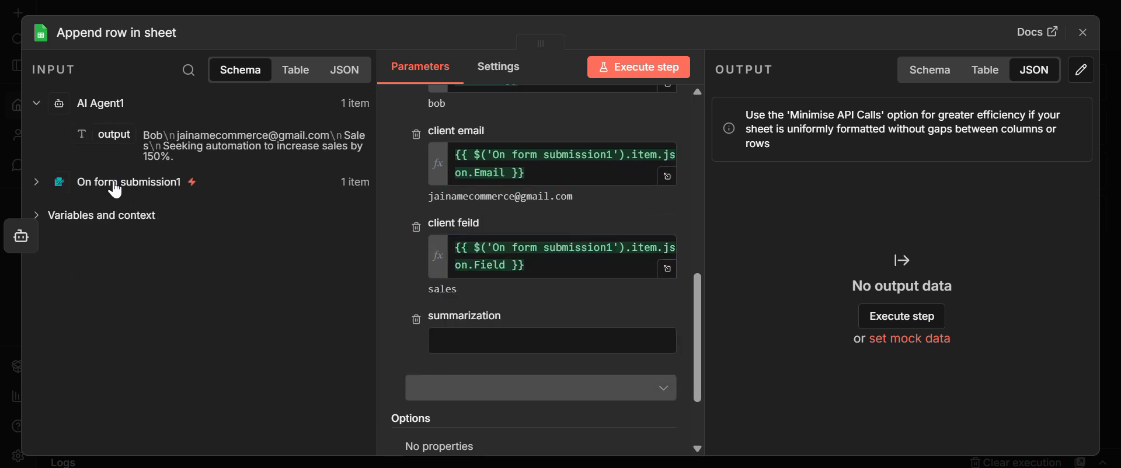
{"action": "left_click_drag", "start_coordinate": [113, 136], "coordinate": [514, 341]}
{"action": "left_click", "coordinate": [296, 327]}
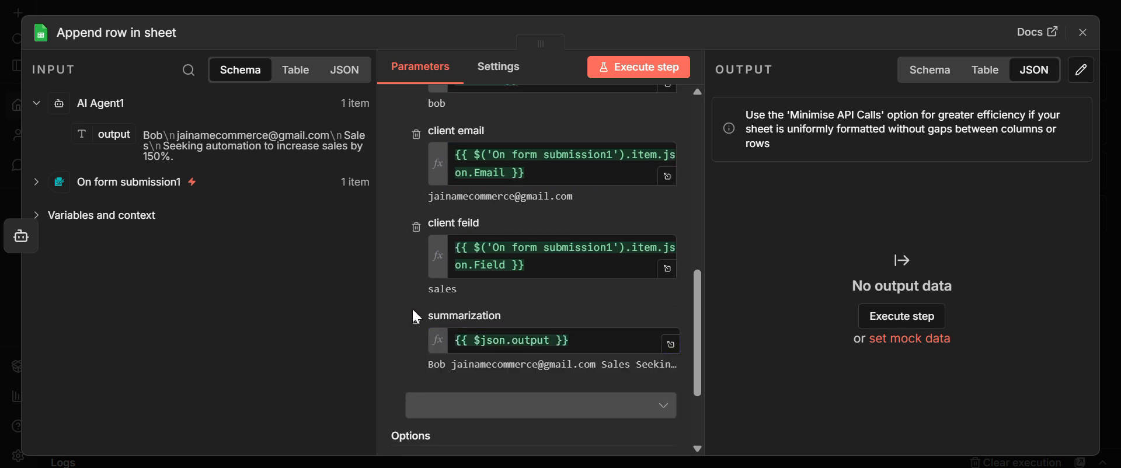
{"action": "scroll", "coordinate": [484, 297], "scroll_direction": "up", "scroll_amount": 5}
{"action": "scroll", "coordinate": [475, 318], "scroll_direction": "down", "scroll_amount": 1}
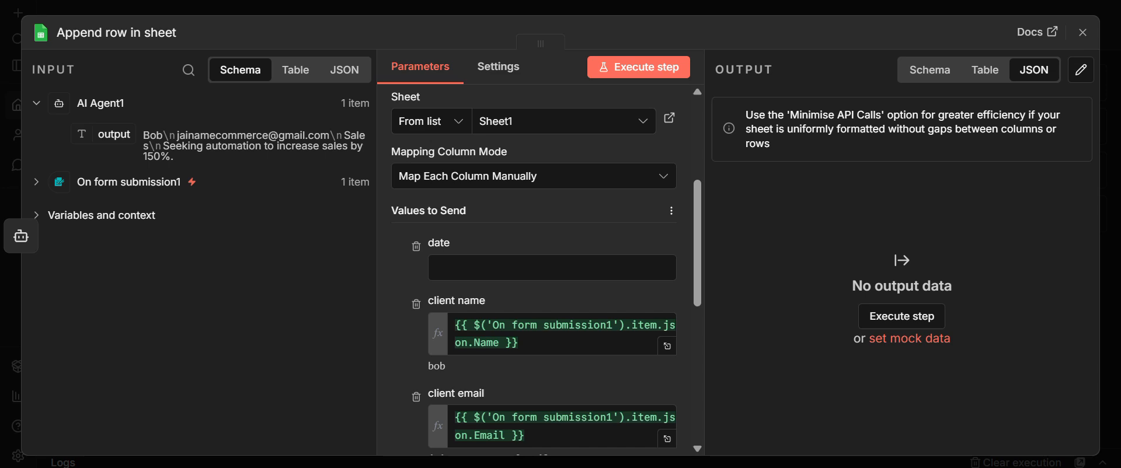
Step: Open Gemini in a new browser tab and send the prompt "create one json for todays date for my n8n automation"
{"action": "key", "text": "ctrl+t"}
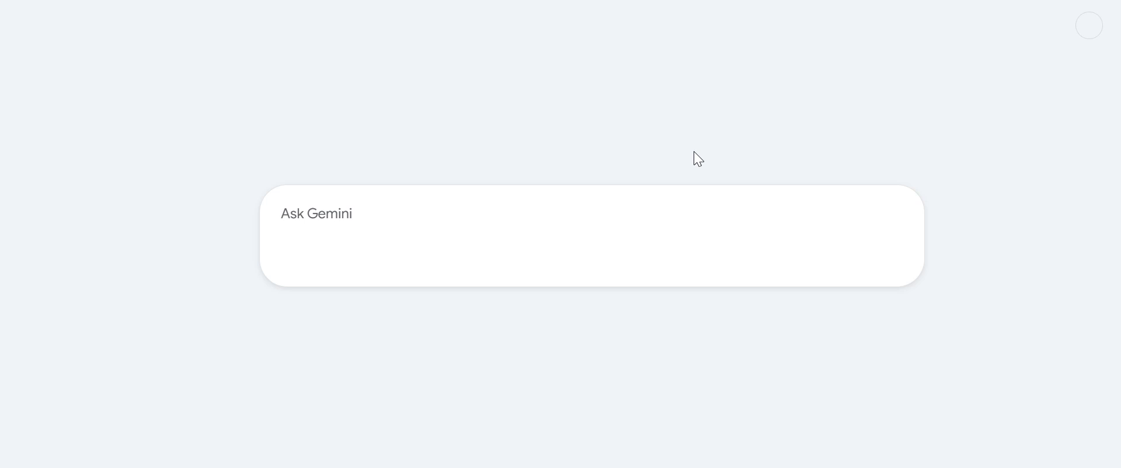
{"action": "type", "text": "cre"}
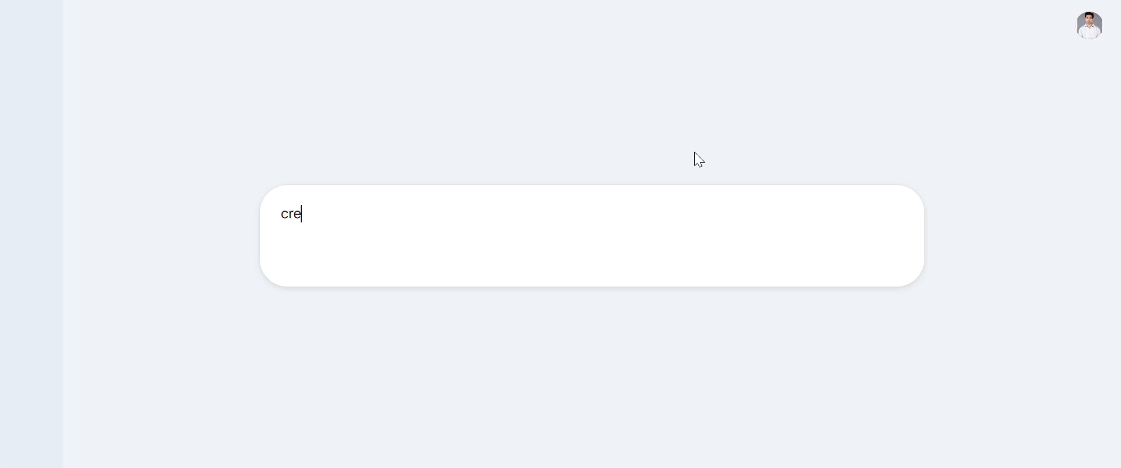
{"action": "type", "text": "ate one "}
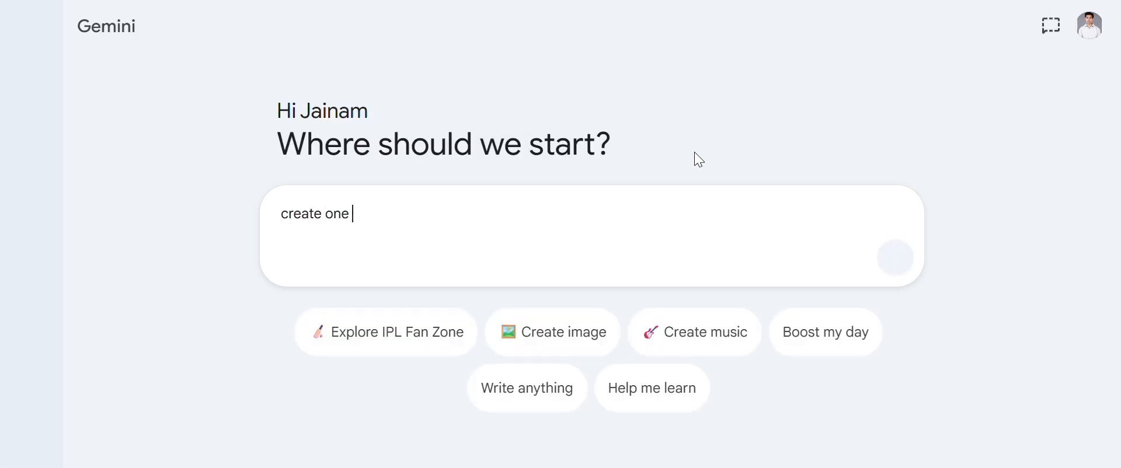
{"action": "type", "text": "json messa"}
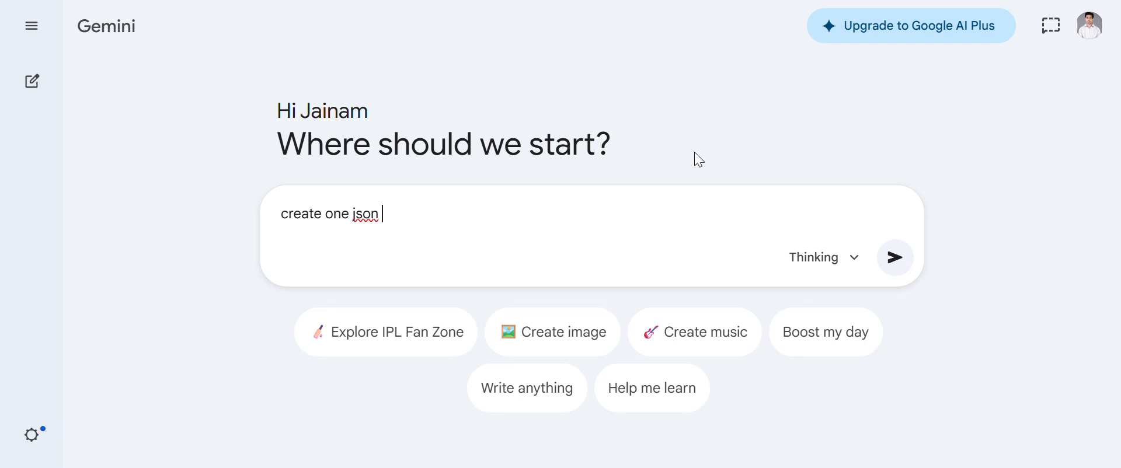
{"action": "key", "text": "BackSpace"}
{"action": "key", "text": "BackSpace"}
{"action": "key", "text": "BackSpace"}
{"action": "key", "text": "BackSpace"}
{"action": "key", "text": "BackSpace"}
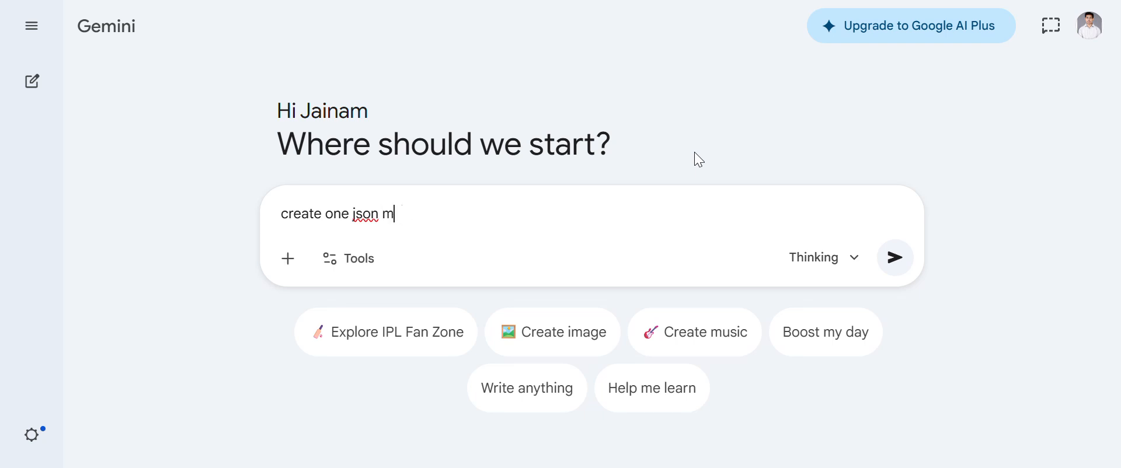
{"action": "type", "text": "for todays date f"}
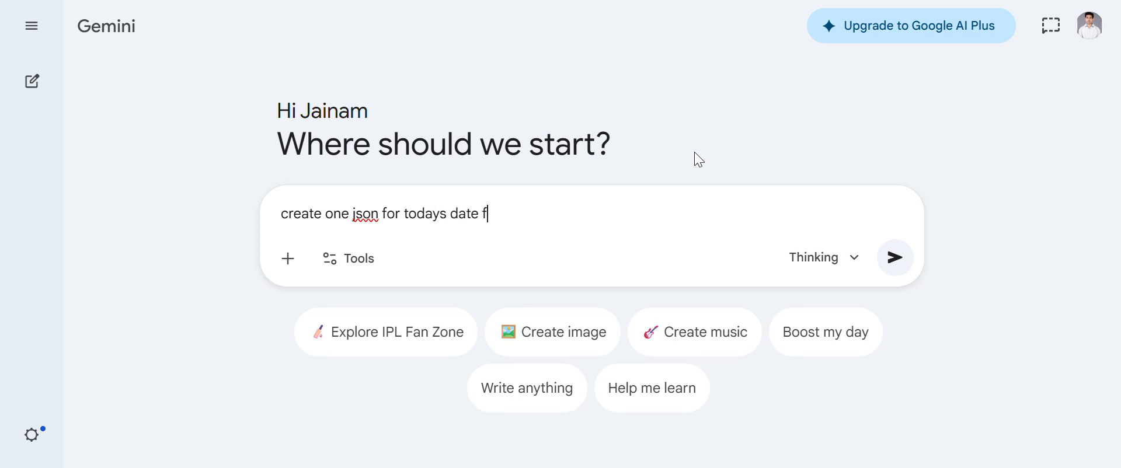
{"action": "type", "text": "or my n8n automation"}
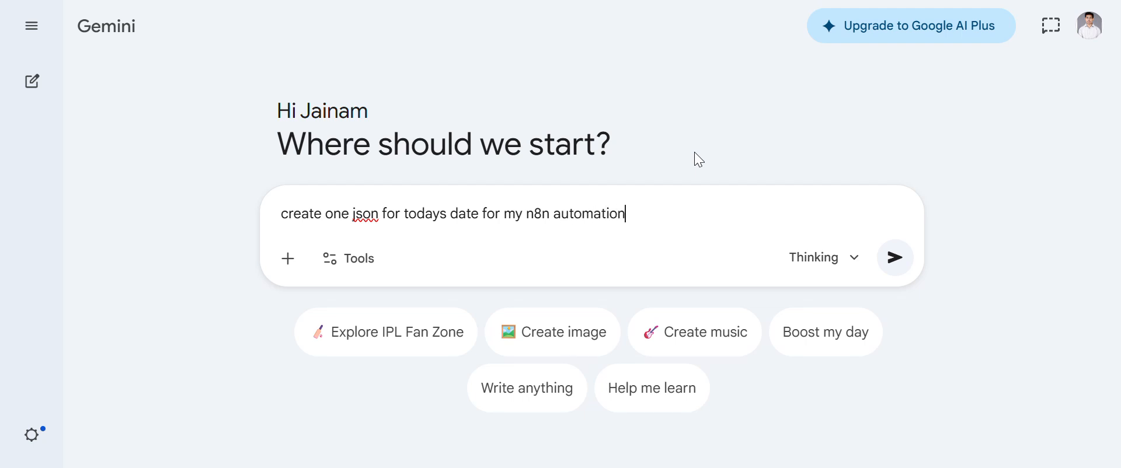
{"action": "key", "text": "Return"}
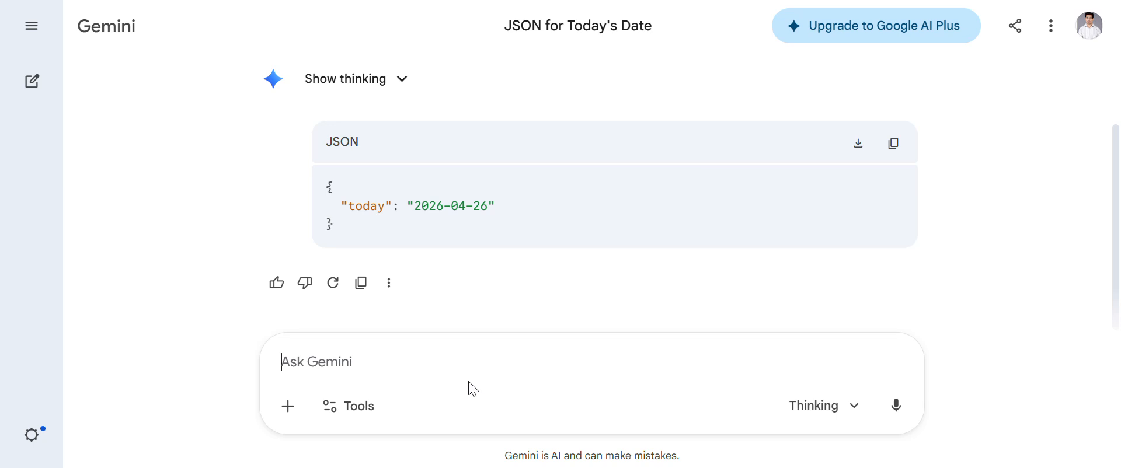
Step: Send Gemini the follow-up request "in code form"
{"action": "type", "text": "in c"}
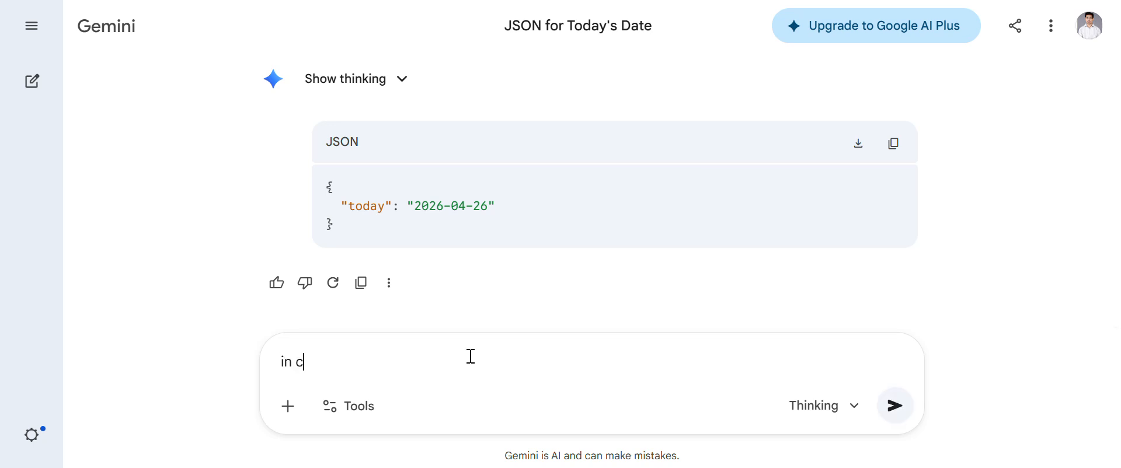
{"action": "type", "text": "ode form"}
{"action": "key", "text": "Return"}
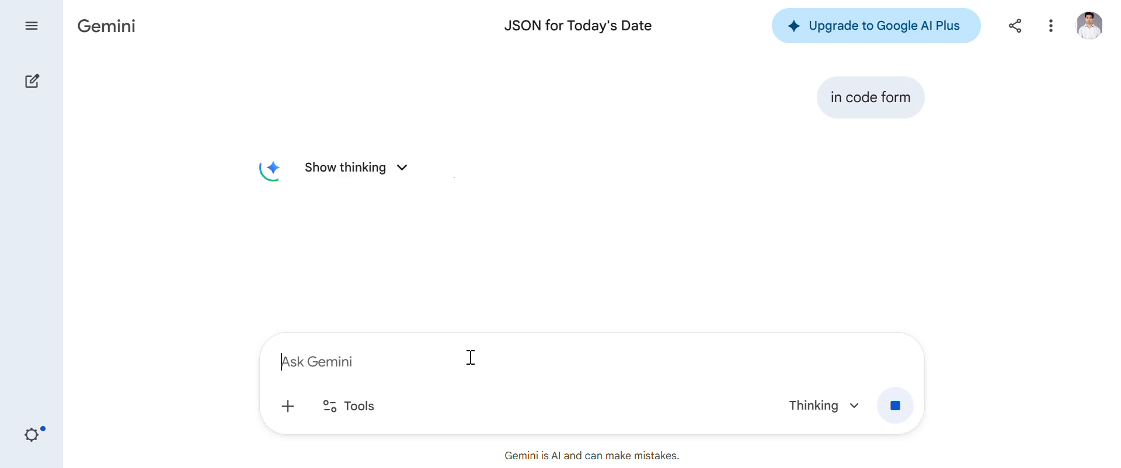
Step: Copy $now.toFormat('yyyy-MM-dd') from the Gemini reply and paste it into the date column's value in n8n
{"action": "scroll", "coordinate": [509, 318], "scroll_direction": "down", "scroll_amount": 4}
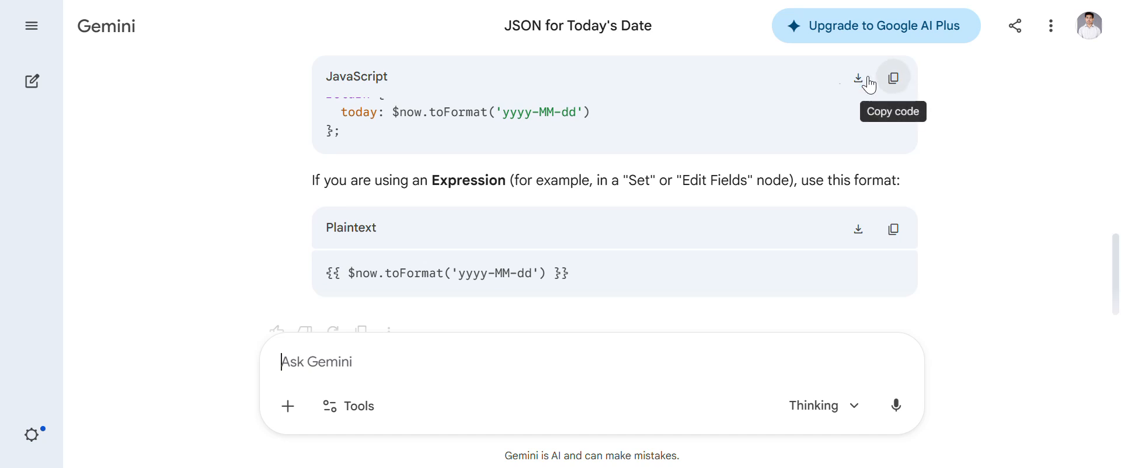
{"action": "left_click_drag", "start_coordinate": [601, 109], "coordinate": [391, 113]}
{"action": "key", "text": "ctrl+c"}
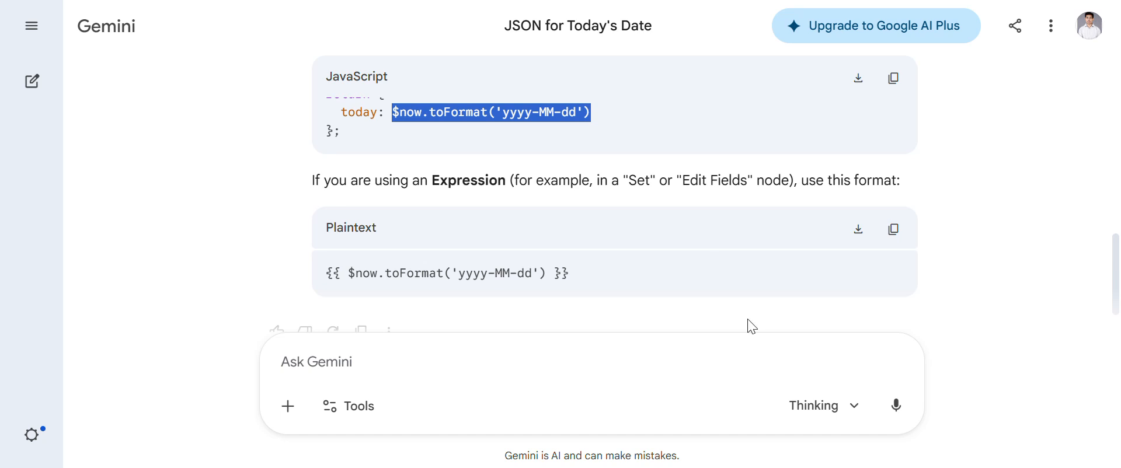
{"action": "key", "text": "alt+Tab"}
{"action": "key", "text": "alt+Tab"}
{"action": "key", "text": "alt+Tab"}
{"action": "left_click", "coordinate": [499, 266]}
{"action": "key", "text": "ctrl+v"}
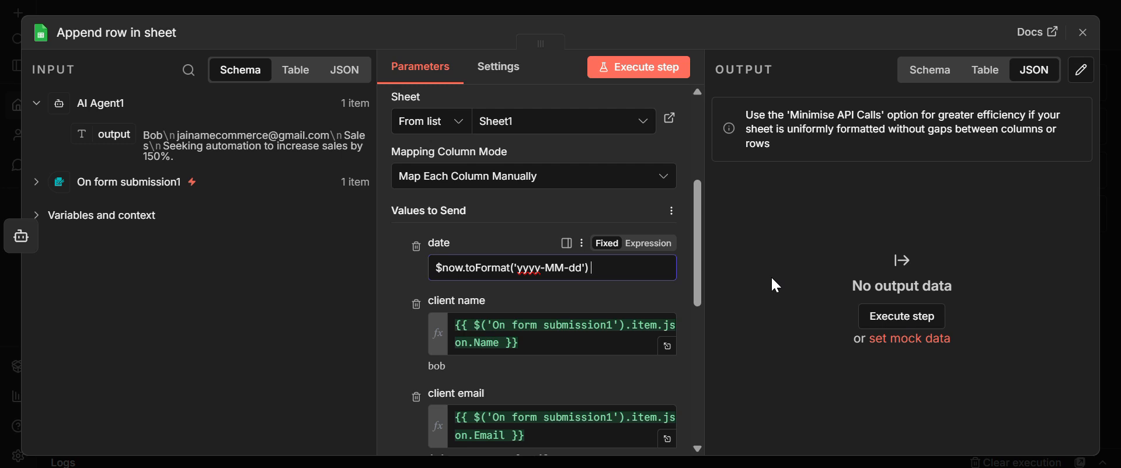
{"action": "key", "text": "shift+Left"}
{"action": "key", "text": "shift+Left"}
{"action": "key", "text": "shift+Left"}
{"action": "key", "text": "shift+Left"}
{"action": "key", "text": "shift+Left"}
{"action": "key", "text": "shift+Left"}
{"action": "key", "text": "shift+Left"}
{"action": "key", "text": "shift+Left"}
{"action": "key", "text": "shift+Left"}
{"action": "key", "text": "shift+Left"}
{"action": "key", "text": "shift+Left"}
{"action": "key", "text": "shift+Left"}
{"action": "key", "text": "shift+Left"}
{"action": "key", "text": "shift+Left"}
{"action": "key", "text": "shift+Left"}
{"action": "key", "text": "shift+Left"}
{"action": "key", "text": "shift+Left"}
{"action": "key", "text": "shift+Left"}
{"action": "key", "text": "shift+Left"}
{"action": "key", "text": "shift+Left"}
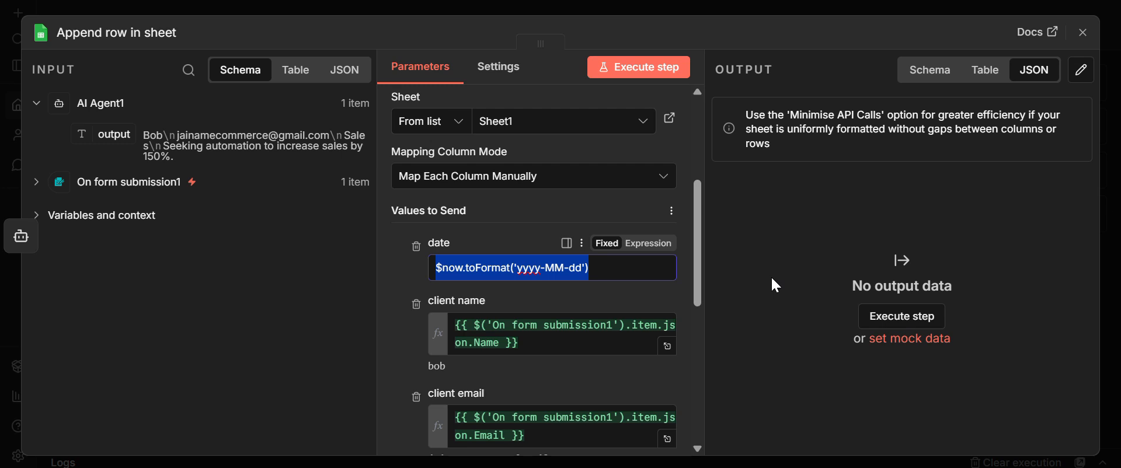
{"action": "type", "text": "{"}
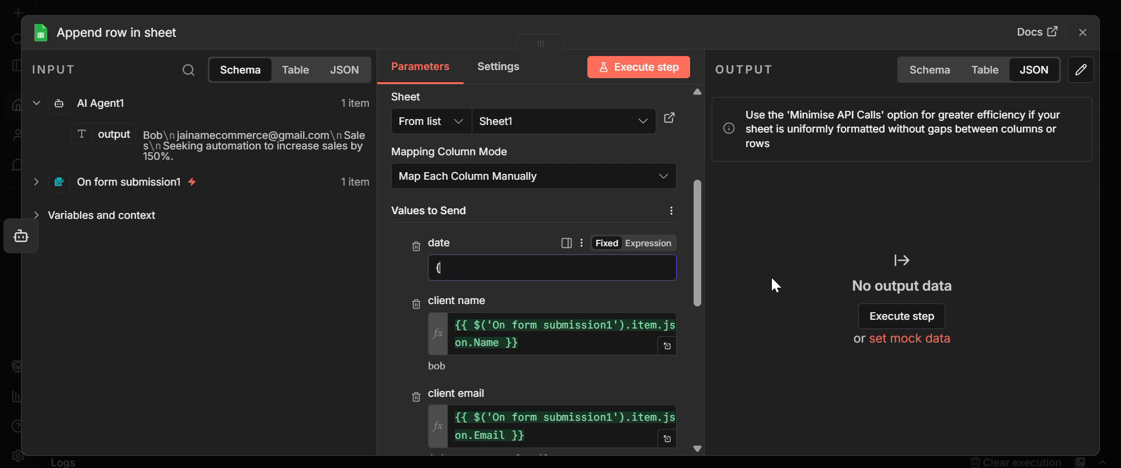
{"action": "key", "text": "ctrl+z"}
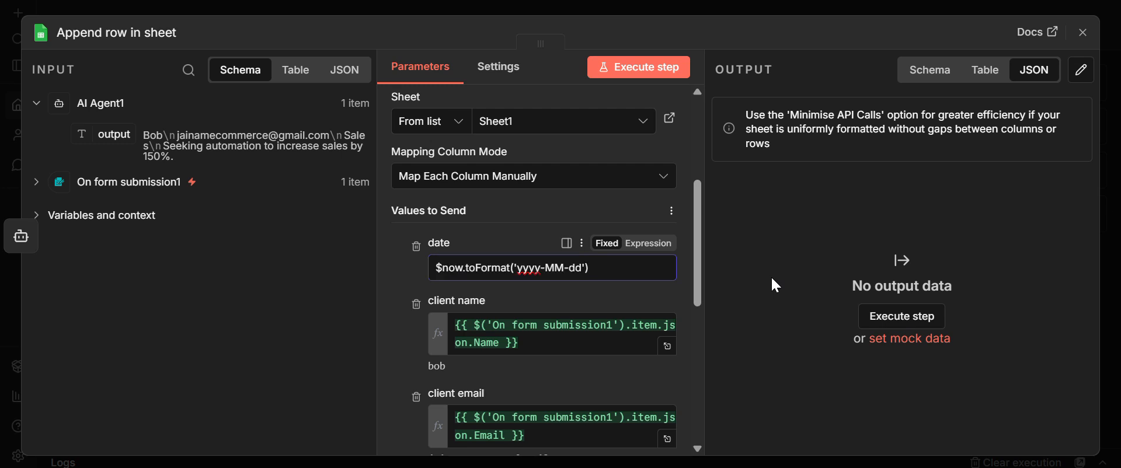
Step: Enclose the date value in double curly braces, change it from Fixed to Expression, and close the node settings
{"action": "type", "text": "}}"}
{"action": "type", "text": "{{"}
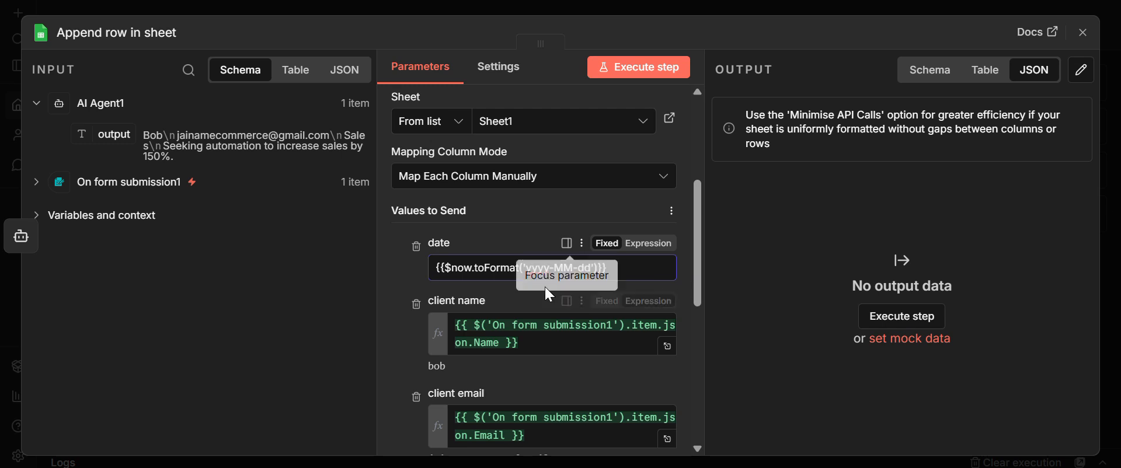
{"action": "left_click", "coordinate": [651, 244]}
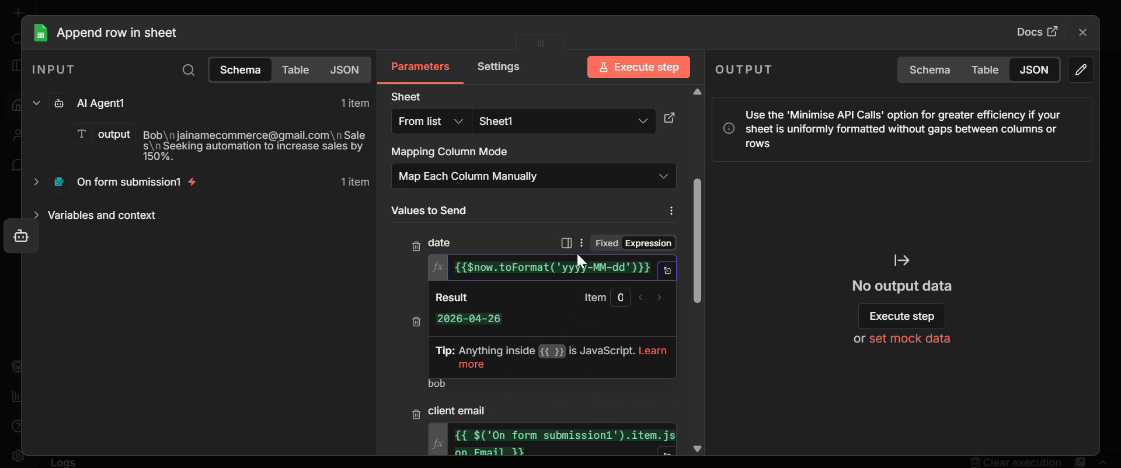
{"action": "left_click", "coordinate": [1083, 32]}
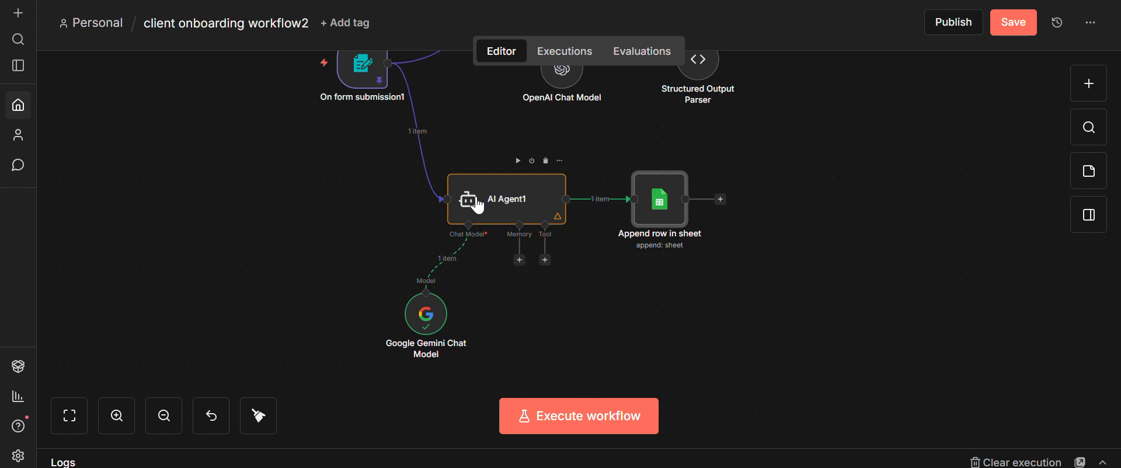
Step: Execute the AI Agent1 node and the "Append row in sheet" node individually from the workflow canvas
{"action": "scroll", "coordinate": [513, 210], "scroll_direction": "up", "scroll_amount": 1}
{"action": "left_click", "coordinate": [517, 205]}
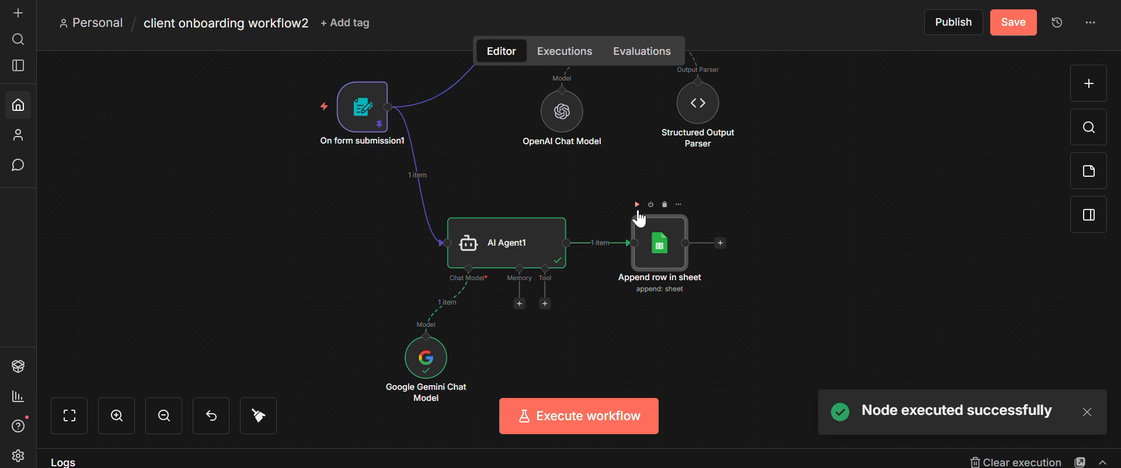
{"action": "left_click", "coordinate": [637, 205]}
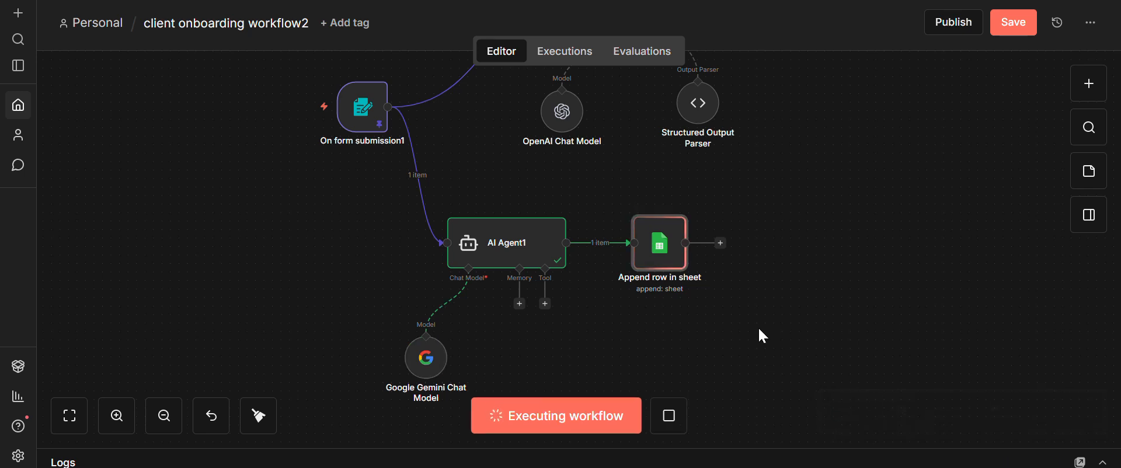
Step: Look through the open windows and browser tabs for the "client details" spreadsheet
{"action": "key", "text": "alt+Tab"}
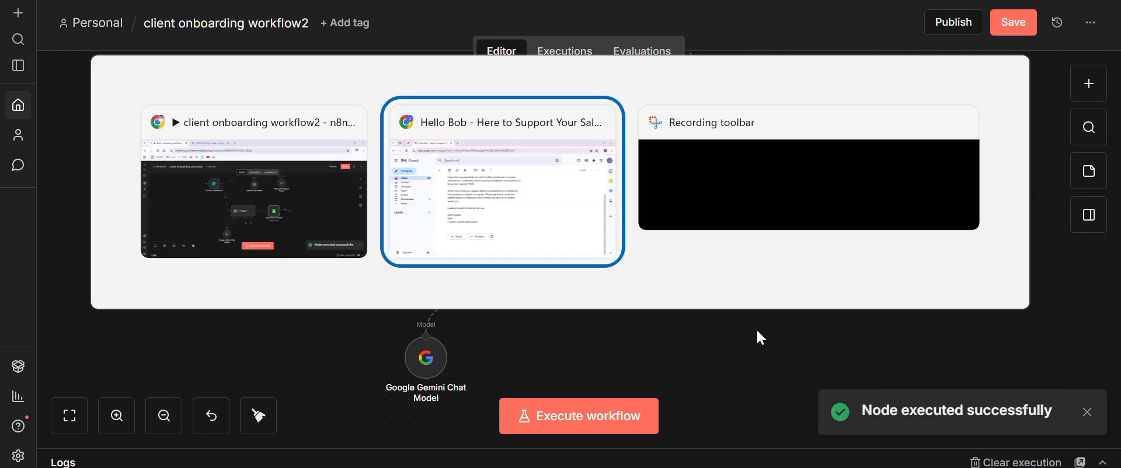
{"action": "key", "text": "alt+Tab"}
{"action": "key", "text": "alt+Tab"}
{"action": "key", "text": "Tab"}
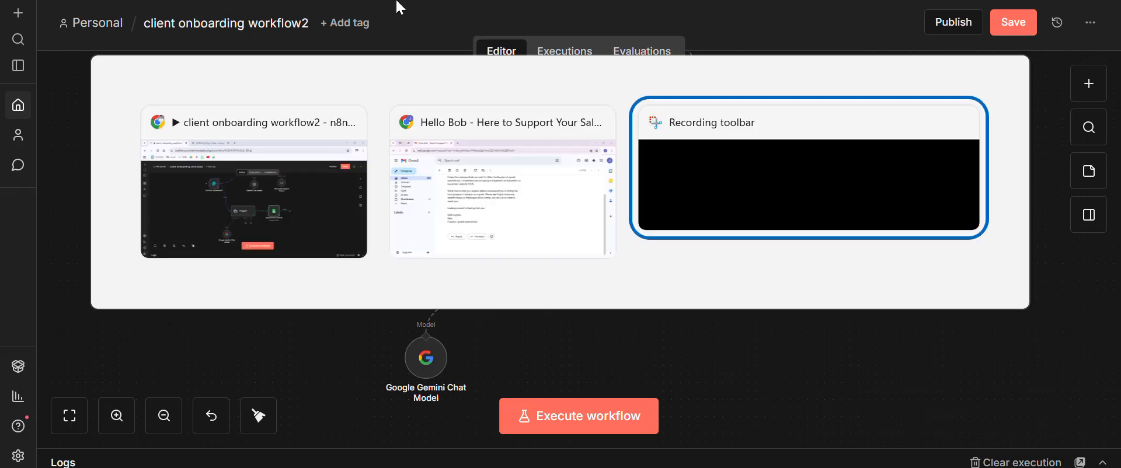
{"action": "key", "text": "Tab"}
{"action": "key", "text": "Tab"}
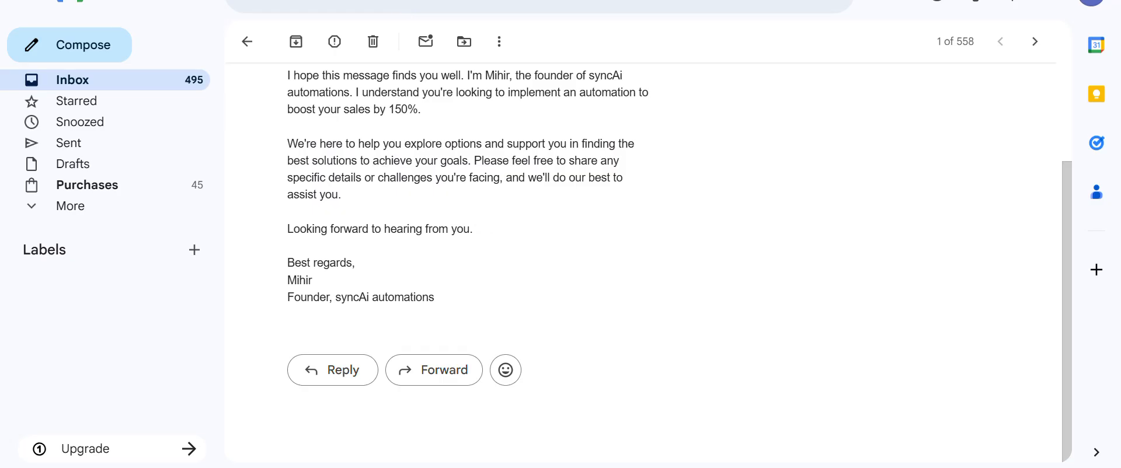
{"action": "key", "text": "alt+Tab"}
{"action": "key", "text": "ctrl+Tab"}
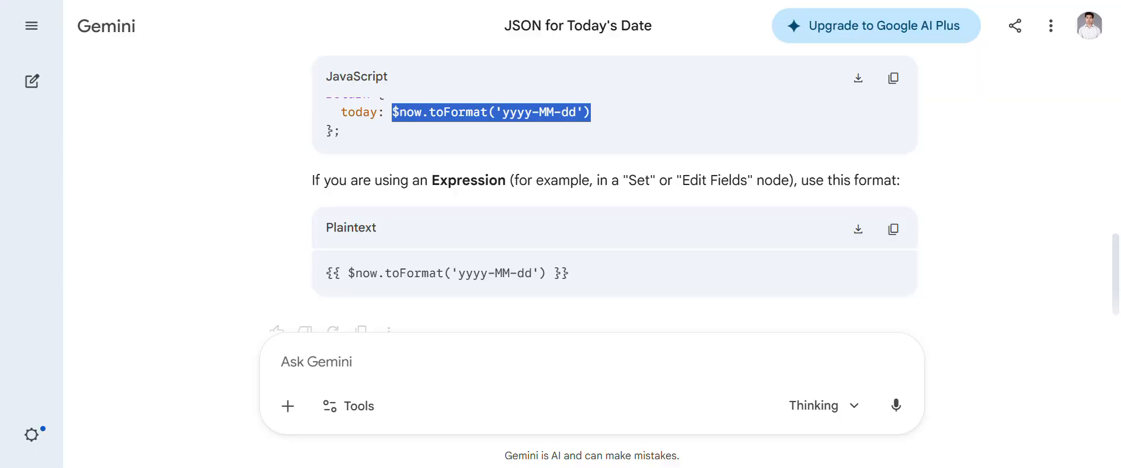
{"action": "key", "text": "alt+Tab"}
Step: Open the "client details" Google Sheet in a new browser tab
{"action": "key", "text": "ctrl+t"}
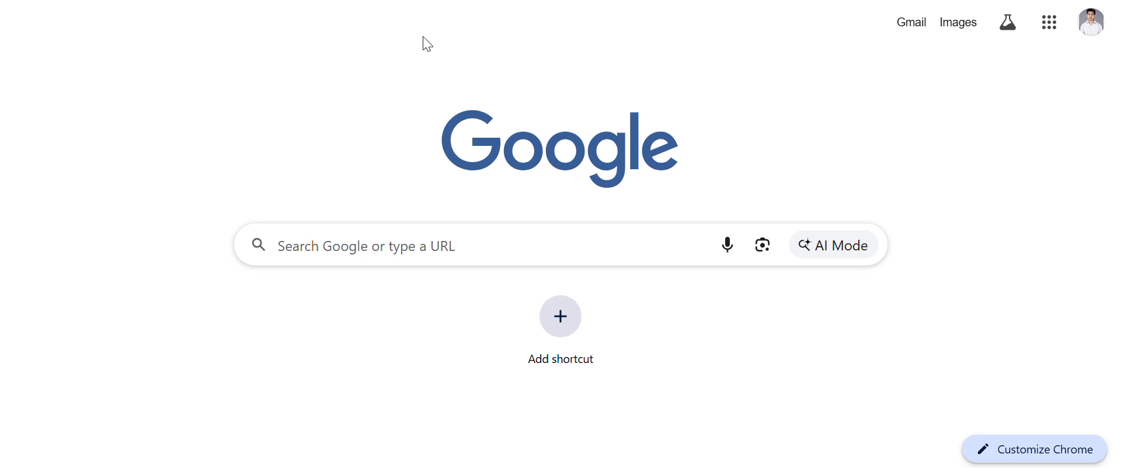
{"action": "type", "text": "cl"}
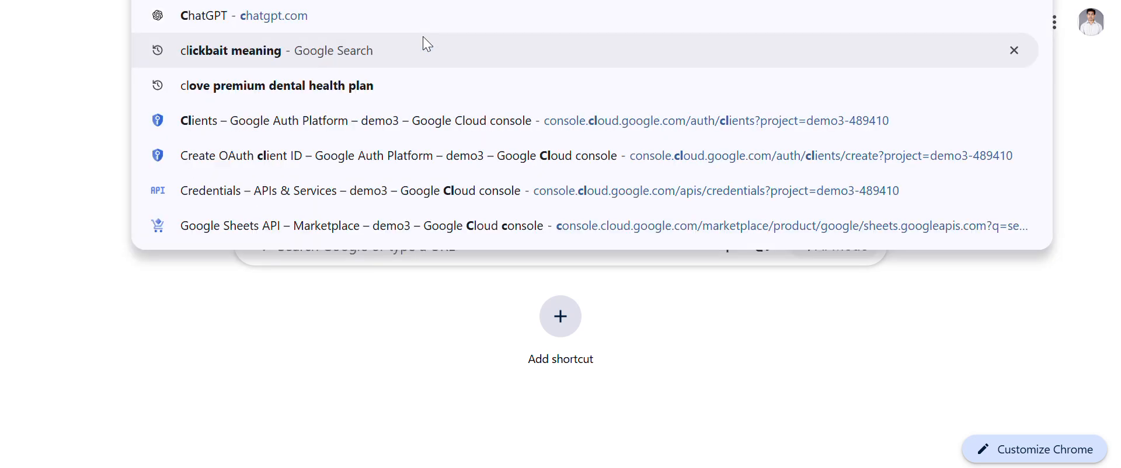
{"action": "type", "text": "ient d"}
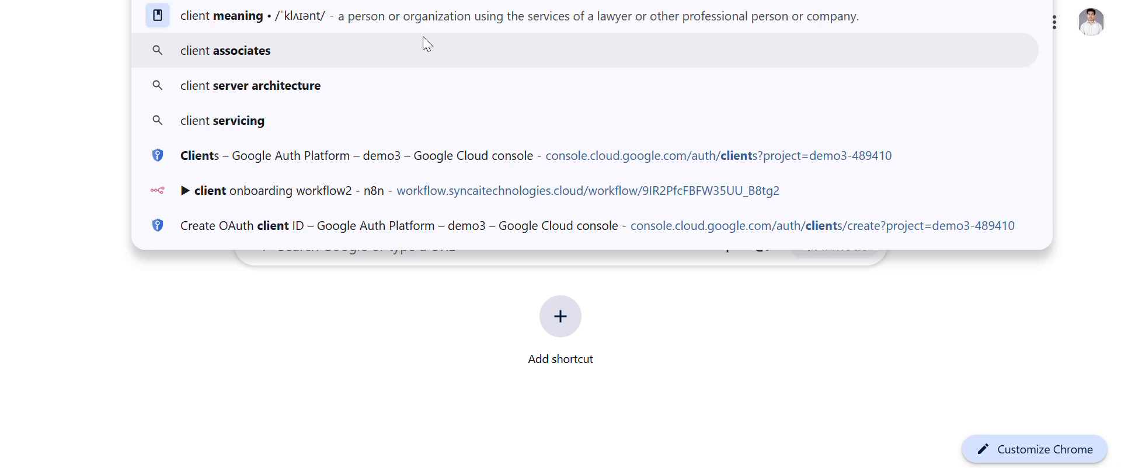
{"action": "type", "text": "e"}
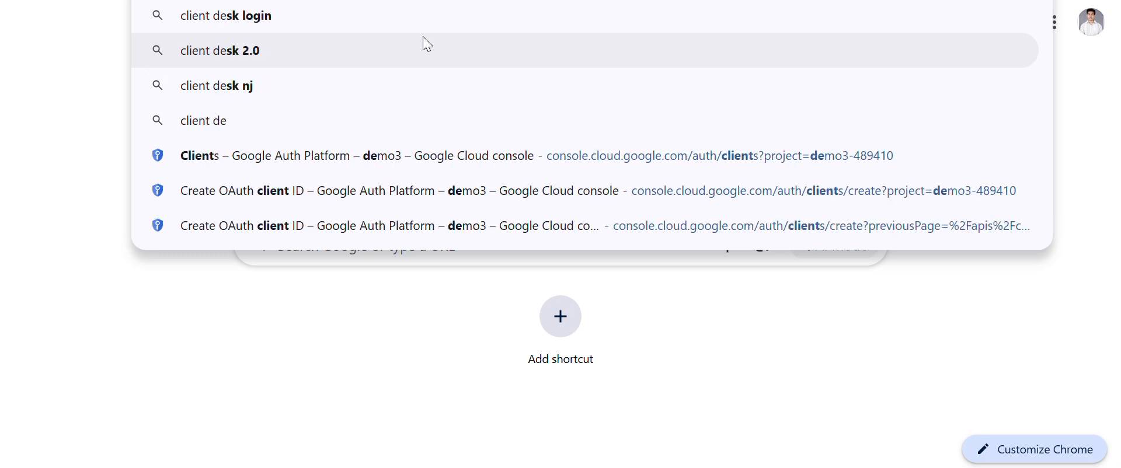
{"action": "type", "text": "tails"}
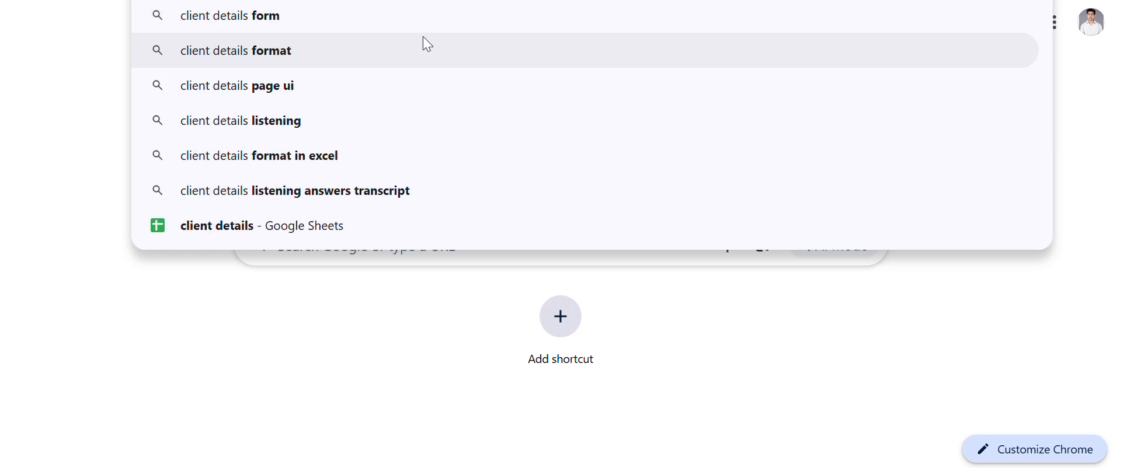
{"action": "left_click", "coordinate": [259, 228]}
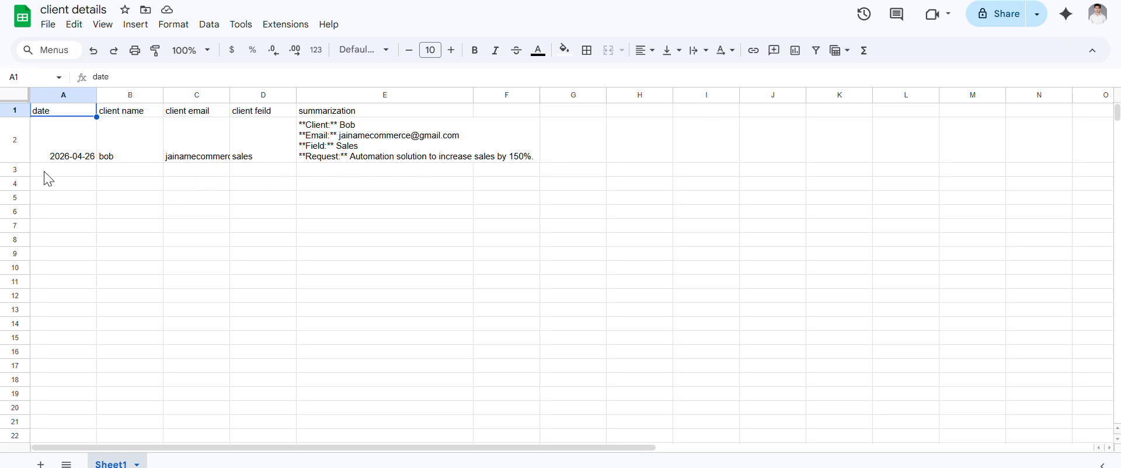
Step: Widen the date, client email and summarization columns so the appended row's contents fit inside their cells
{"action": "left_click_drag", "start_coordinate": [96, 93], "coordinate": [121, 93]}
{"action": "left_click_drag", "start_coordinate": [196, 98], "coordinate": [318, 94]}
{"action": "left_click", "coordinate": [485, 283]}
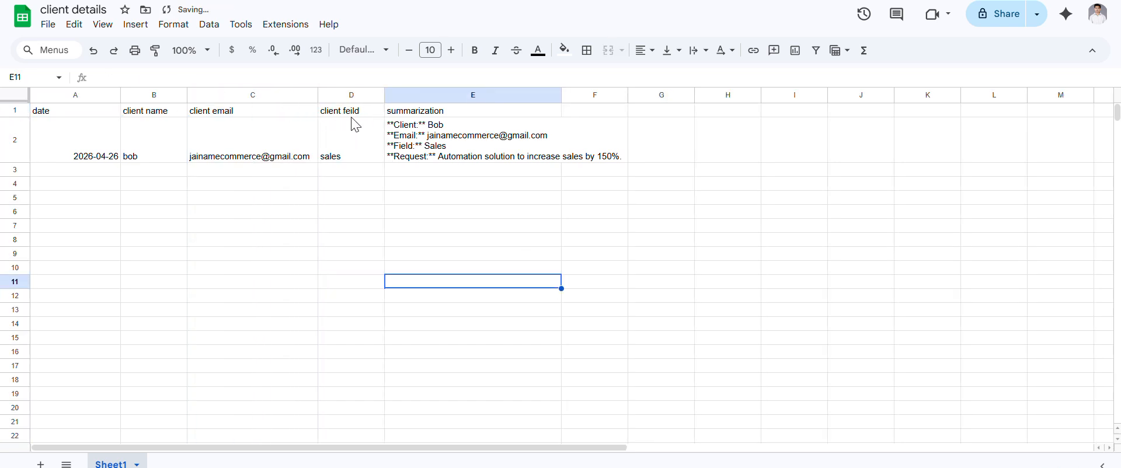
{"action": "left_click", "coordinate": [590, 295]}
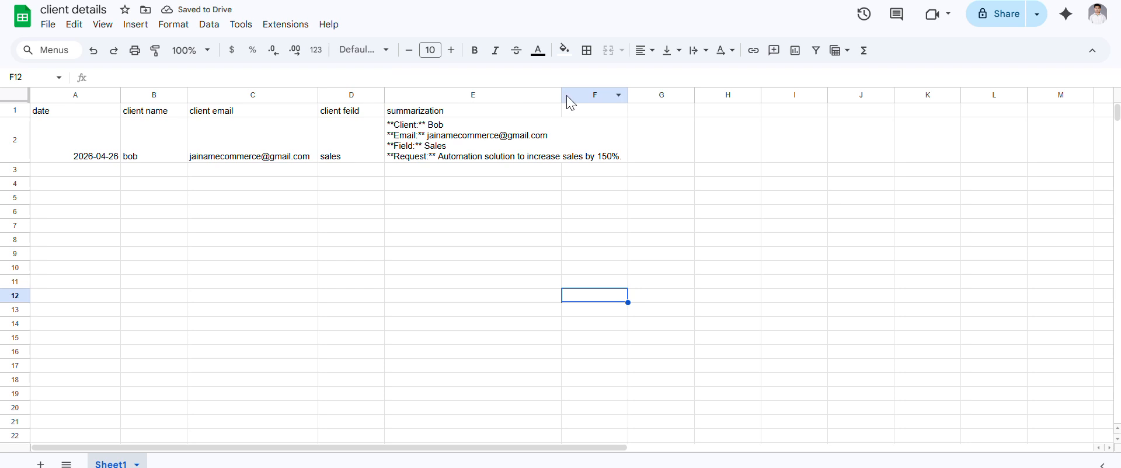
{"action": "left_click_drag", "start_coordinate": [562, 95], "coordinate": [702, 107]}
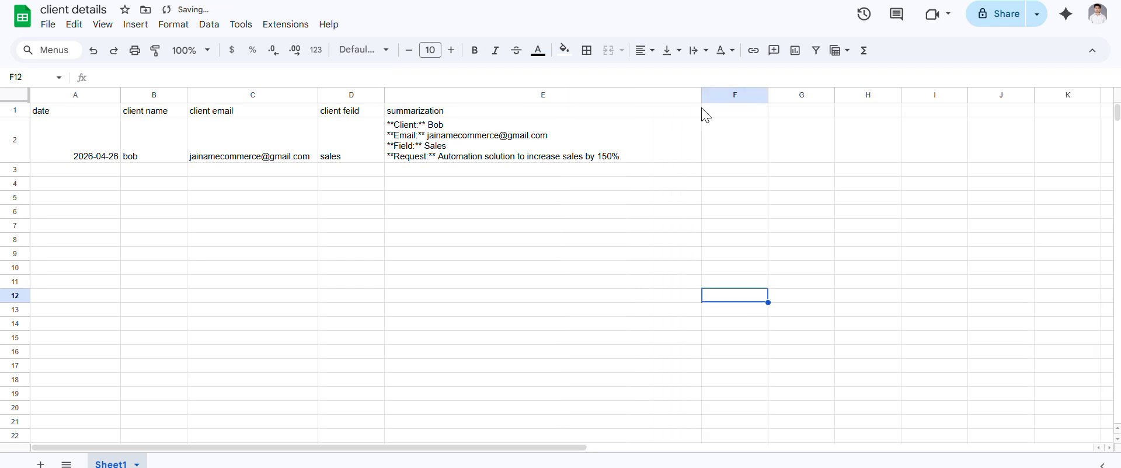
{"action": "left_click_drag", "start_coordinate": [586, 295], "coordinate": [585, 282]}
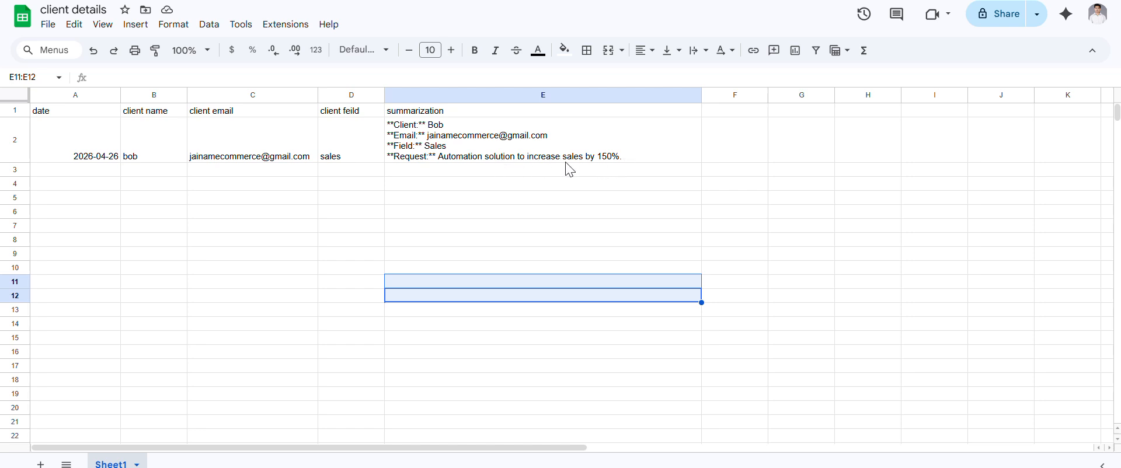
{"action": "left_click", "coordinate": [817, 171]}
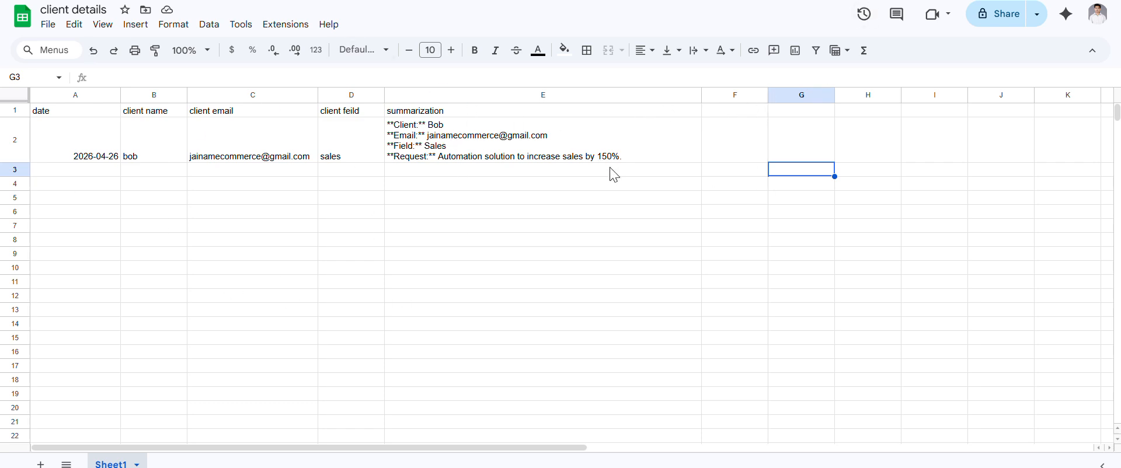
Step: Return to the n8n workflow canvas and review both branches coming from the form submission trigger
{"action": "key", "text": "alt+Tab"}
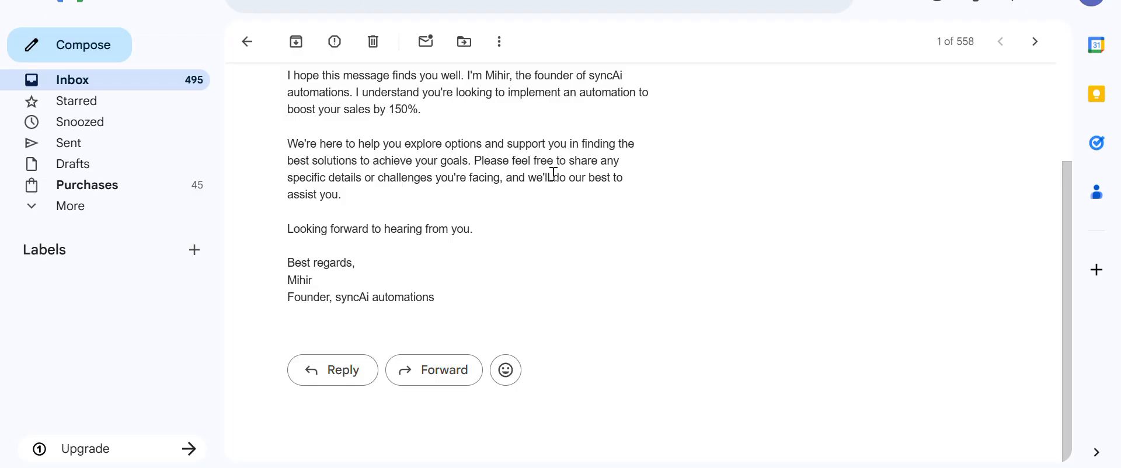
{"action": "key", "text": "alt+Tab"}
{"action": "left_click", "coordinate": [233, 0]}
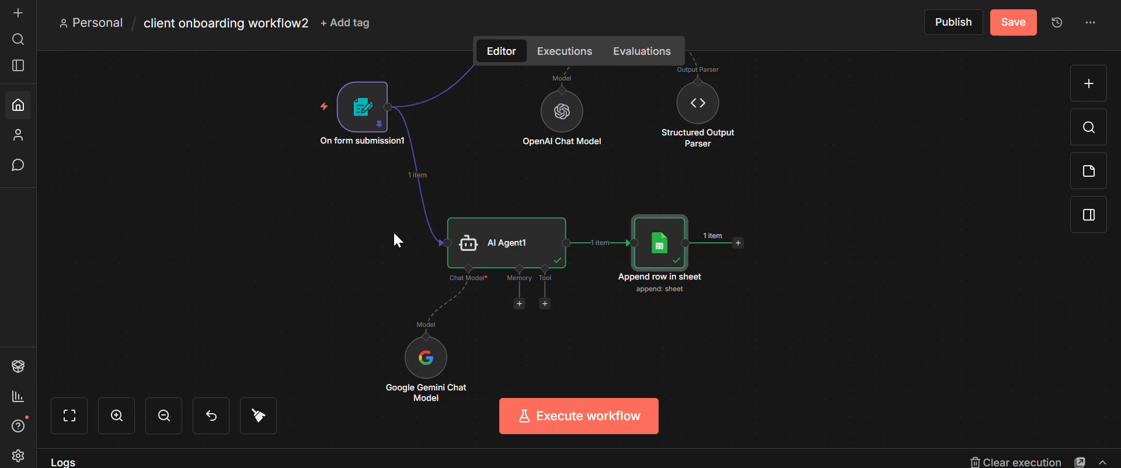
{"action": "key", "text": "alt+Tab"}
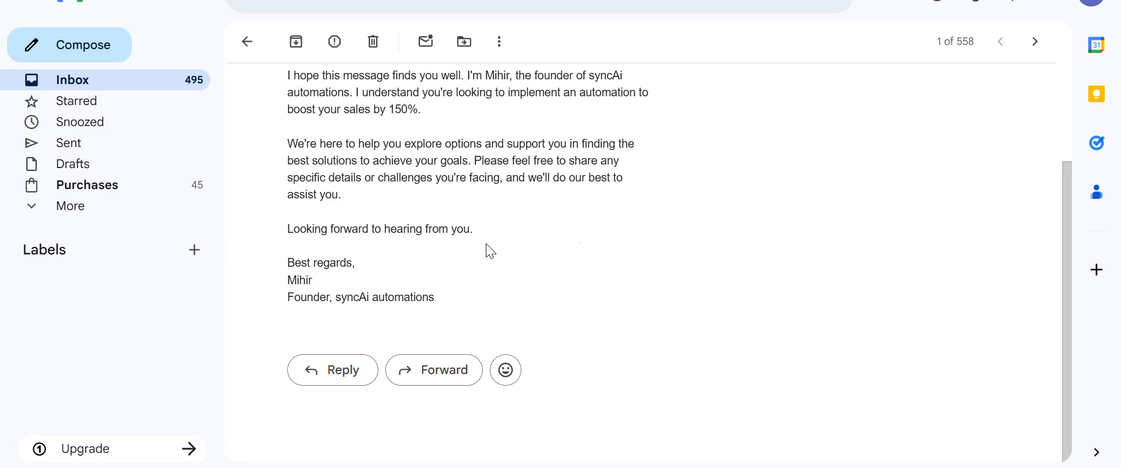
{"action": "key", "text": "alt+Tab"}
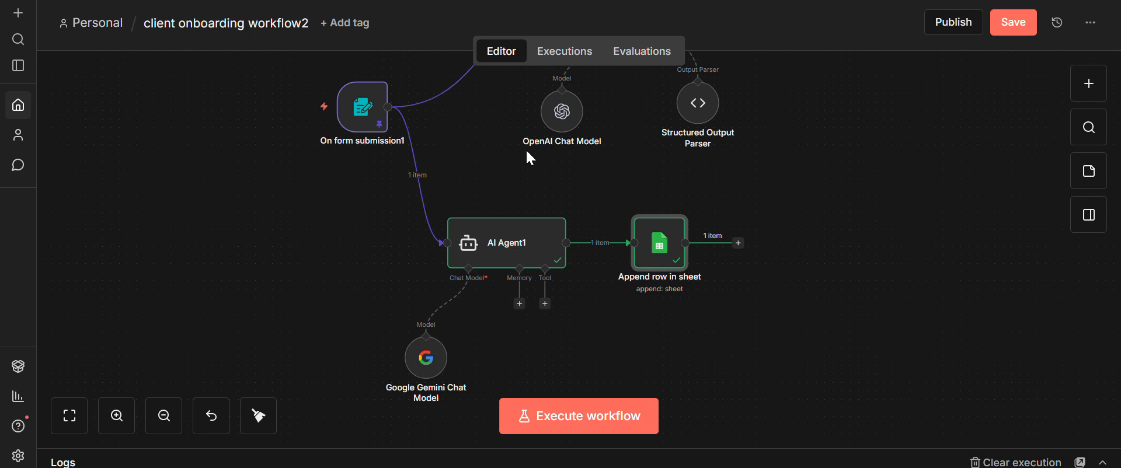
{"action": "scroll", "coordinate": [530, 157], "scroll_direction": "up", "scroll_amount": 3}
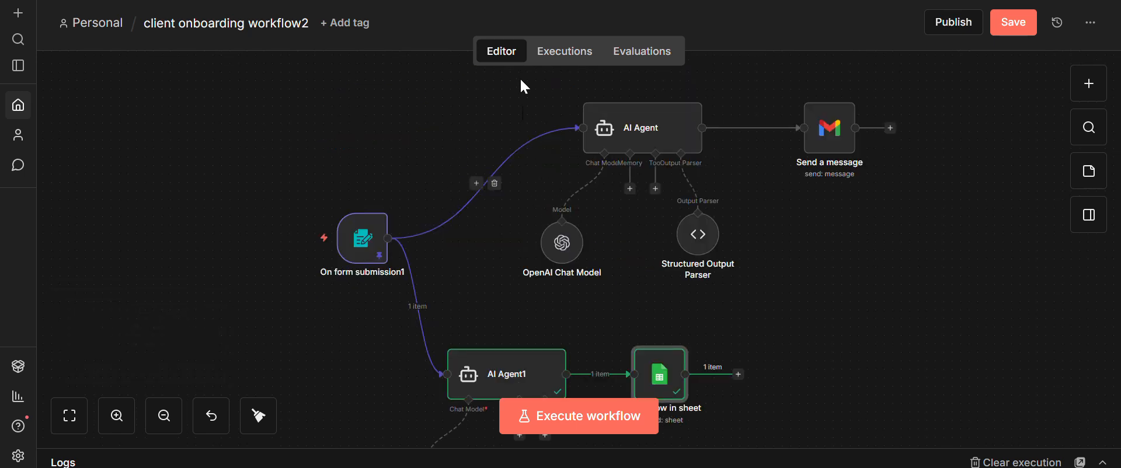